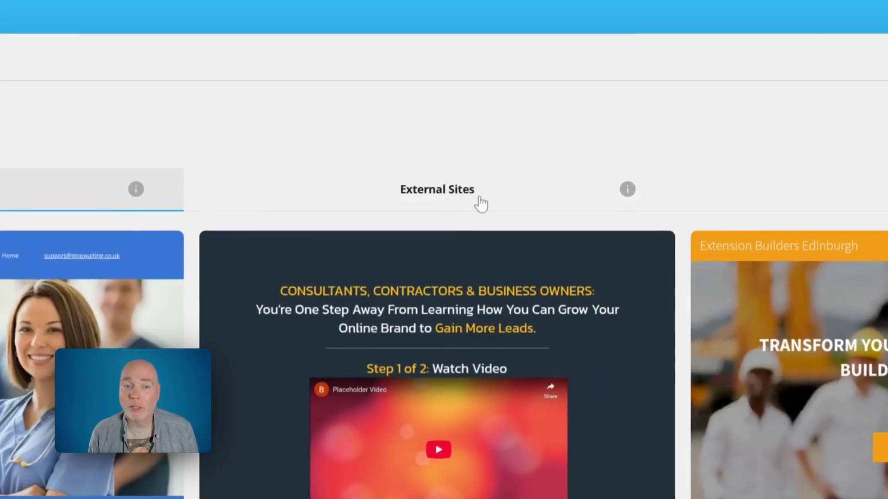
List the external sites, then the saved templates, including the Drawing Board Productions template.
left_click(454, 142)
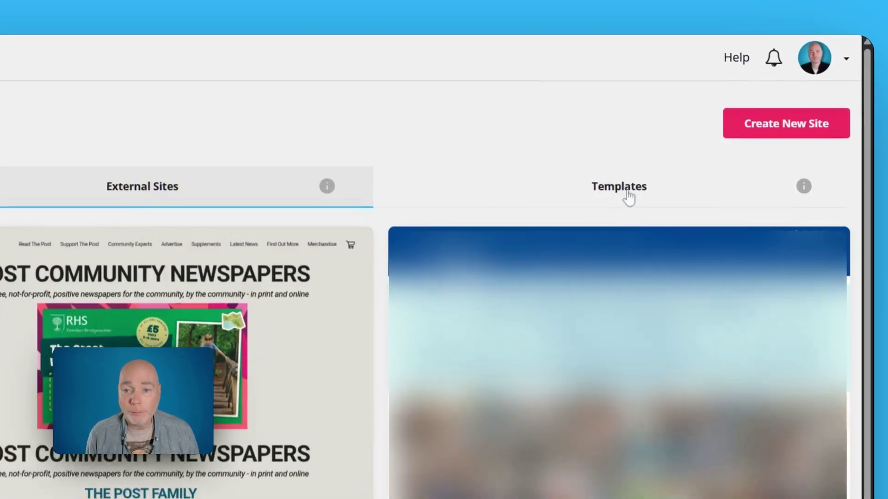
left_click(687, 143)
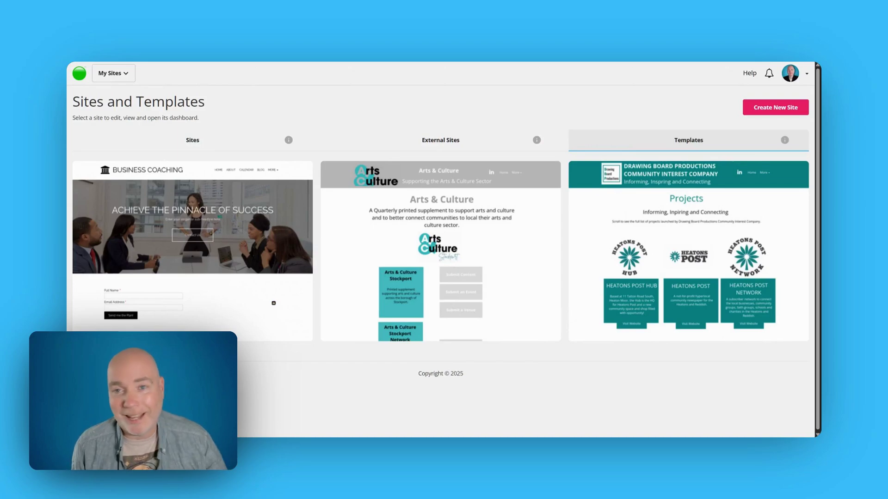
mouse_move(707, 224)
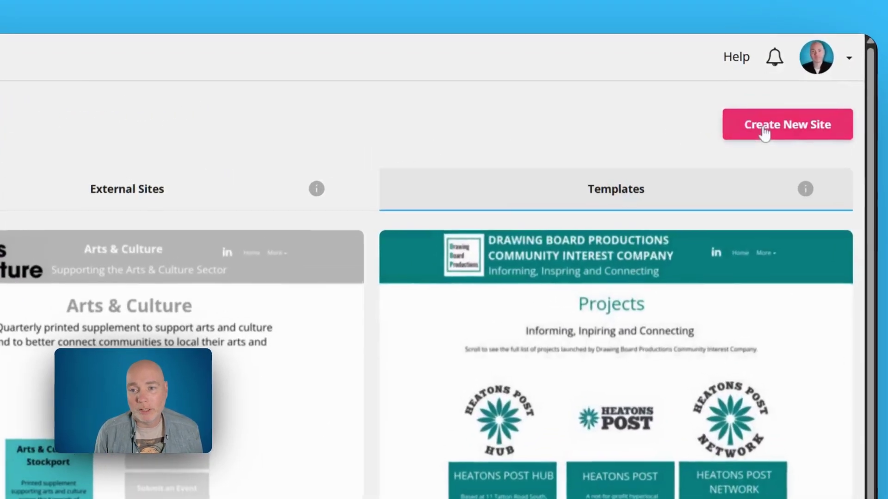
Create a new website using the Start with Template option.
left_click(763, 121)
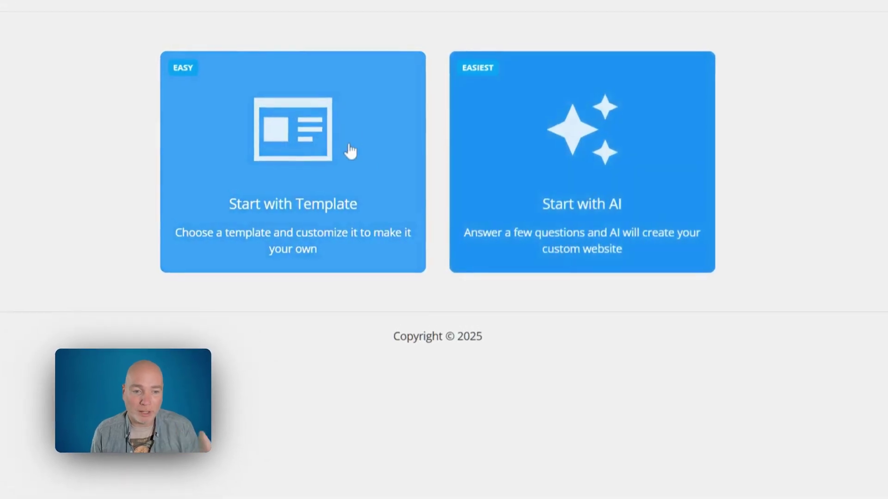
left_click(374, 198)
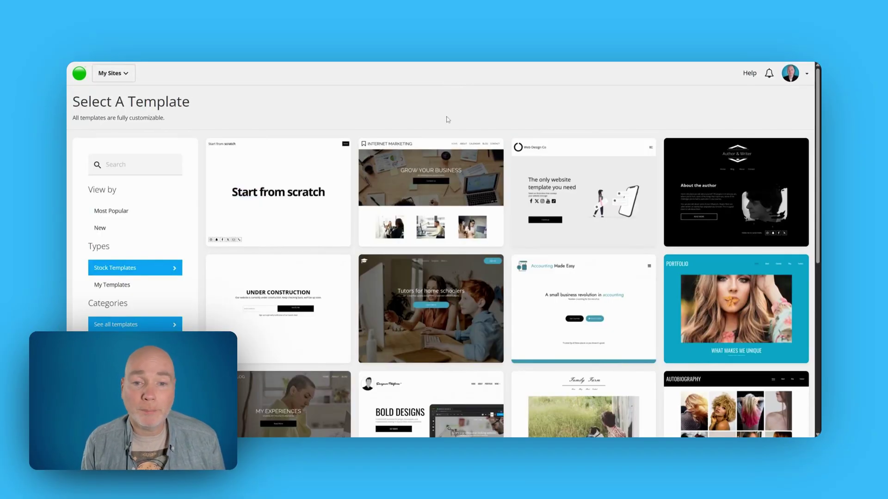
Browse the template gallery and filter it to the Restaurants & Food category.
scroll(448, 119, "down", 6)
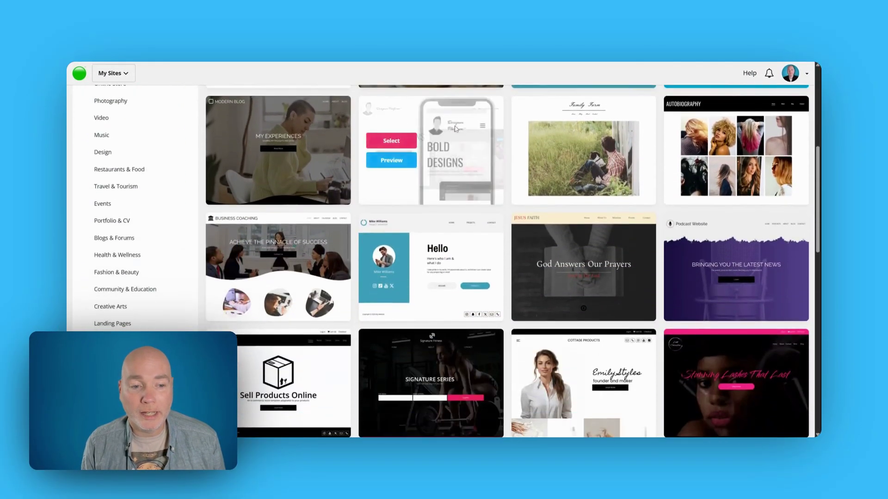
scroll(456, 128, "down", 2)
scroll(574, 235, "down", 3)
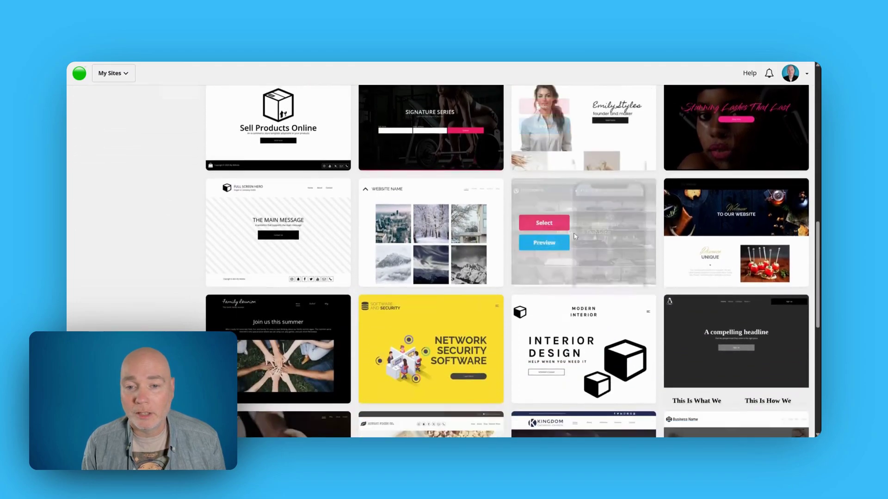
scroll(575, 236, "down", 2)
scroll(516, 186, "down", 2)
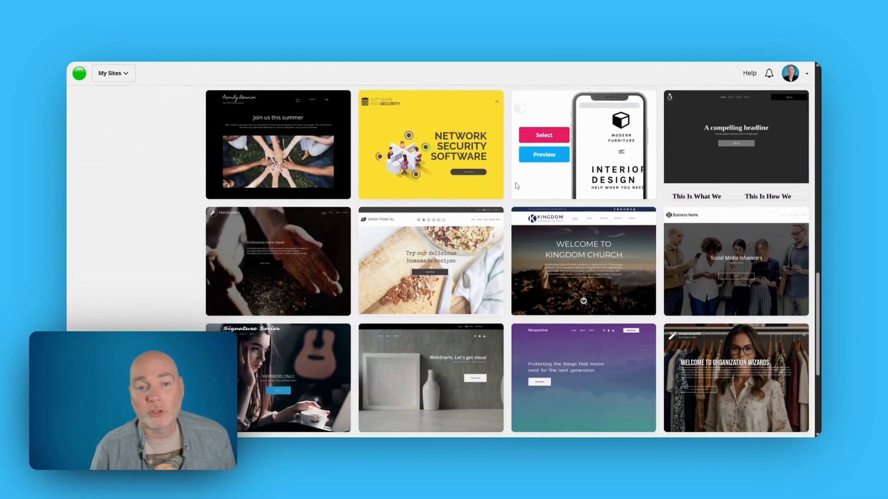
scroll(493, 160, "down", 4)
scroll(475, 160, "down", 3)
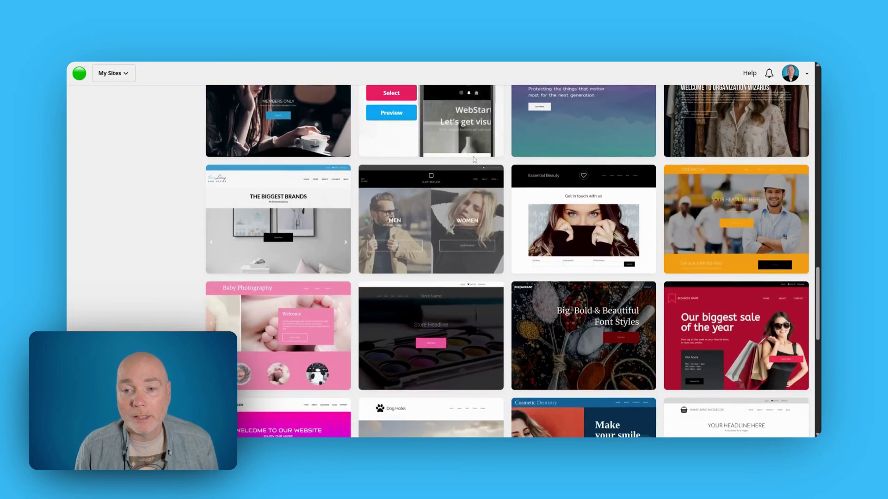
scroll(339, 173, "down", 2)
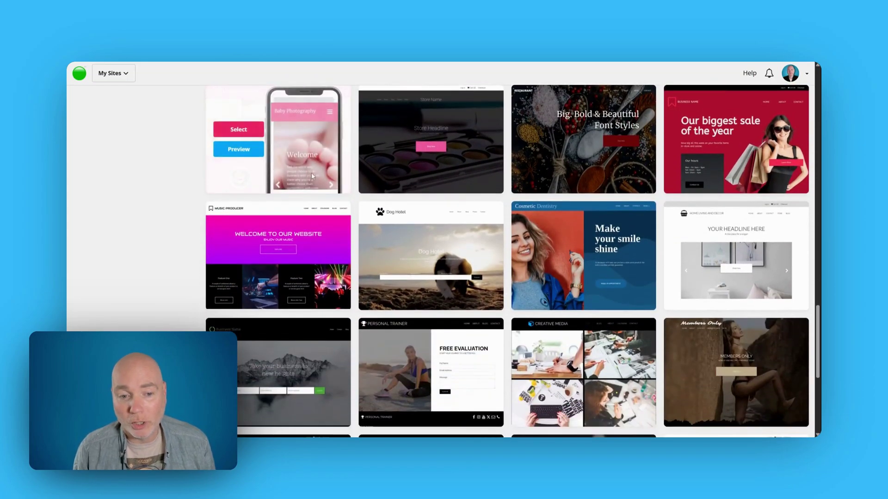
scroll(157, 201, "up", 8)
scroll(158, 202, "up", 5)
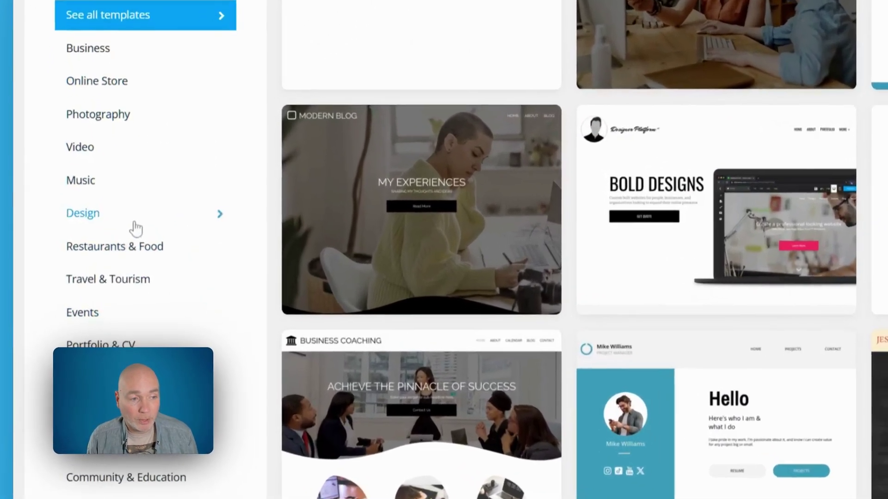
left_click(131, 247)
Select the Homemade Snacks template for the new site.
scroll(139, 277, "down", 3)
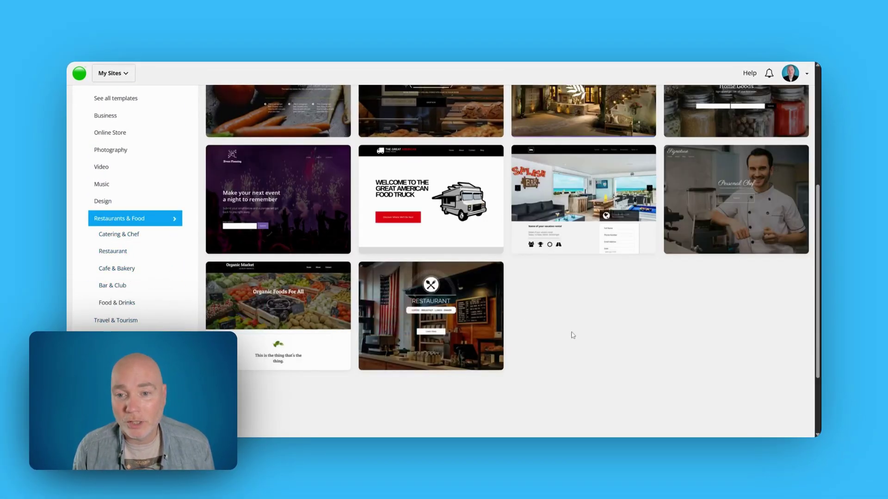
scroll(573, 333, "up", 4)
scroll(500, 299, "up", 2)
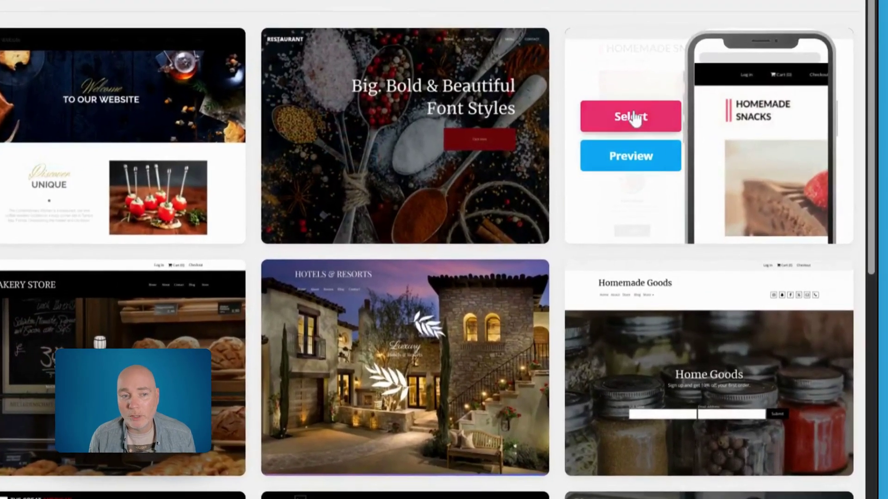
left_click(694, 182)
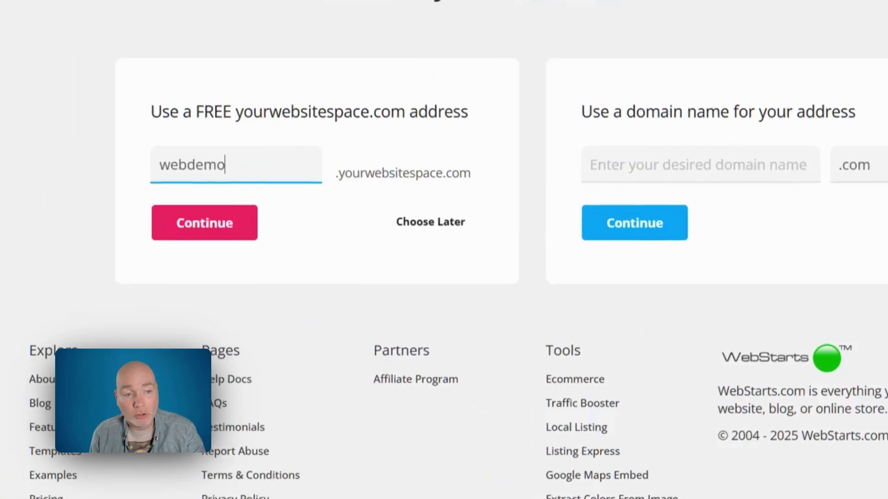
Try the webdemo subdomain, then defer the website address with Choose Later.
left_click_drag(226, 165, 171, 164)
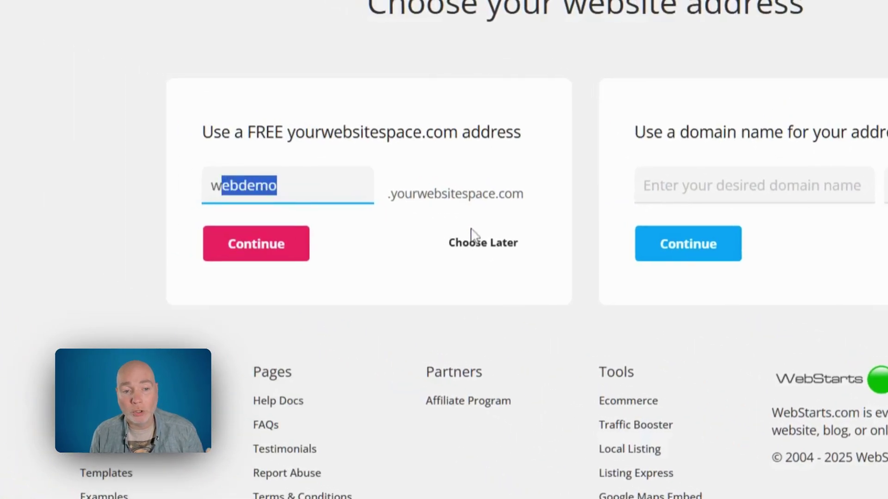
left_click(283, 246)
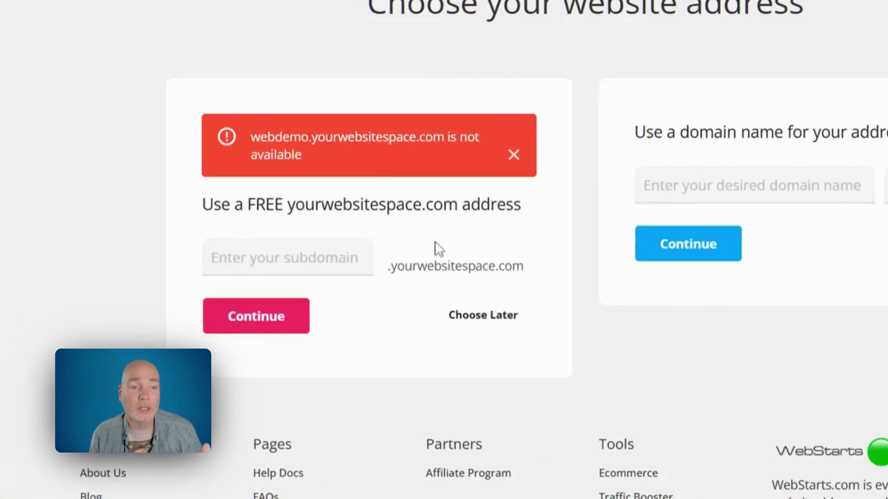
left_click(458, 315)
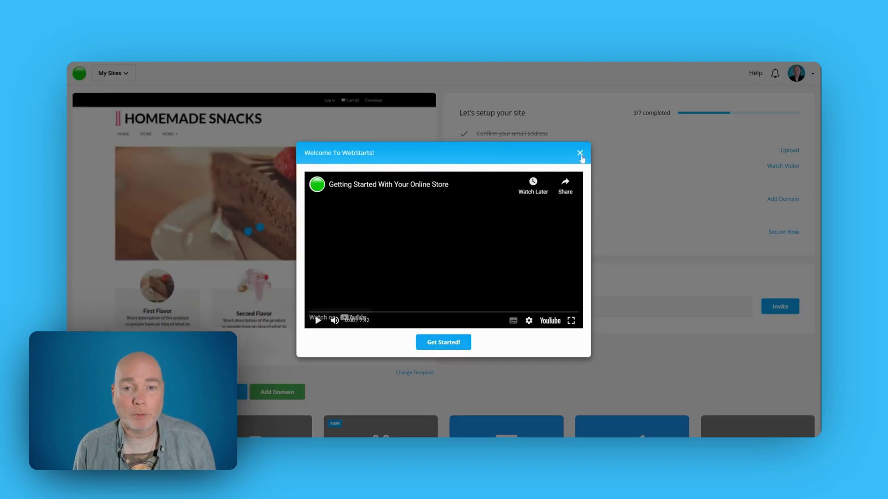
Close the Welcome To WebStarts video and review the dashboard checklist and app tiles.
left_click(579, 153)
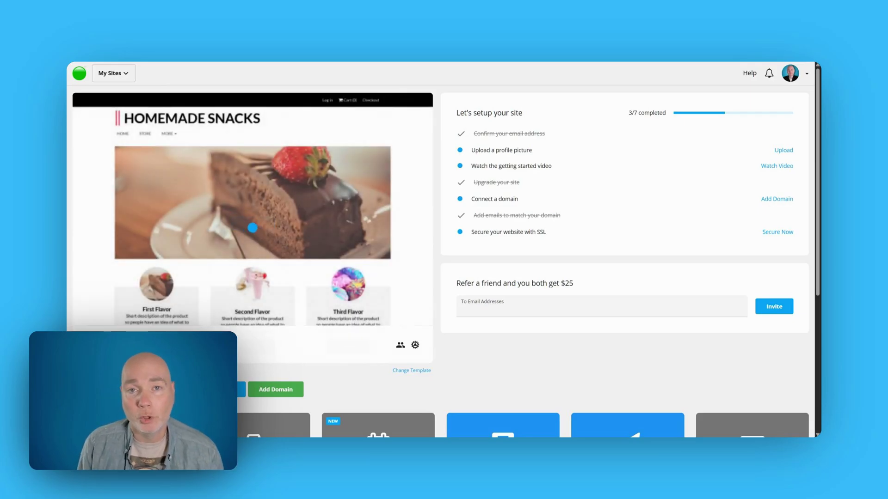
scroll(482, 163, "down", 5)
scroll(482, 163, "down", 1)
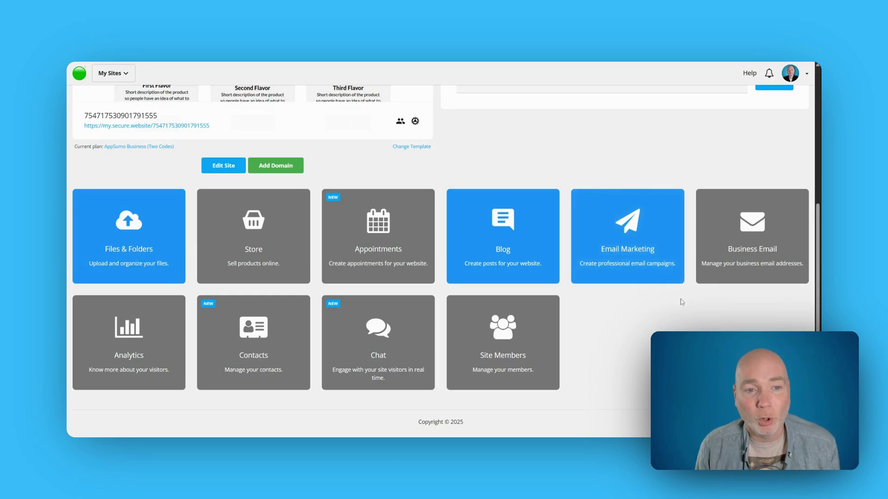
scroll(670, 305, "up", 5)
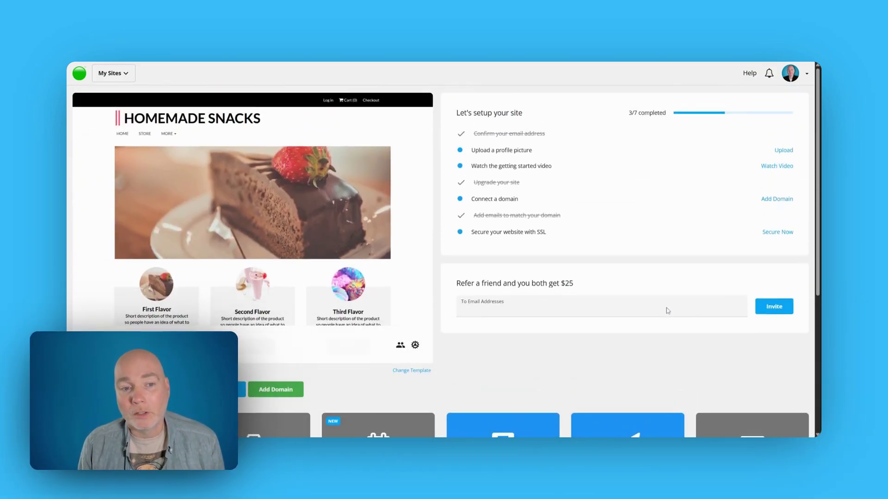
mouse_move(314, 218)
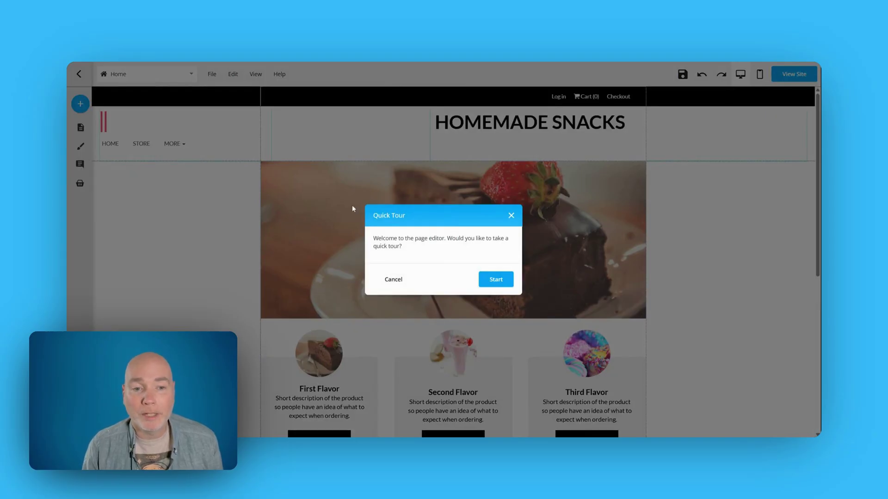
left_click(511, 216)
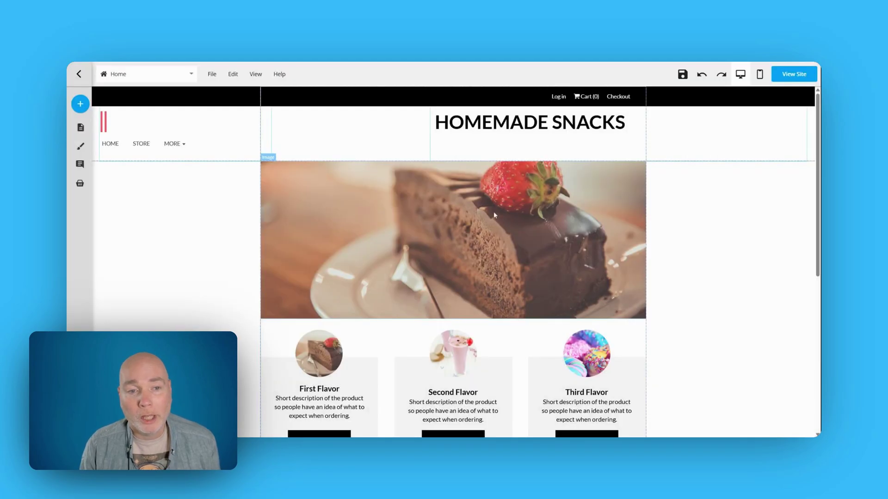
scroll(603, 239, "down", 3)
scroll(602, 239, "down", 3)
scroll(615, 234, "up", 10)
mouse_move(79, 104)
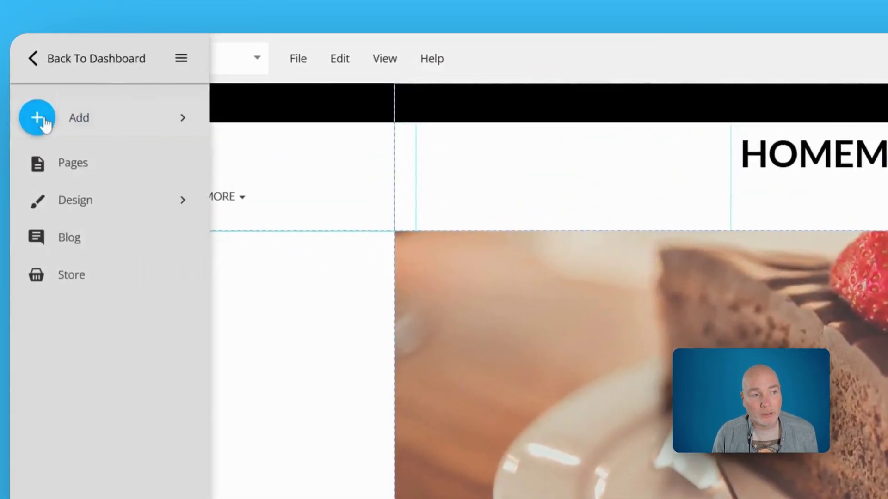
left_click(46, 124)
left_click(91, 156)
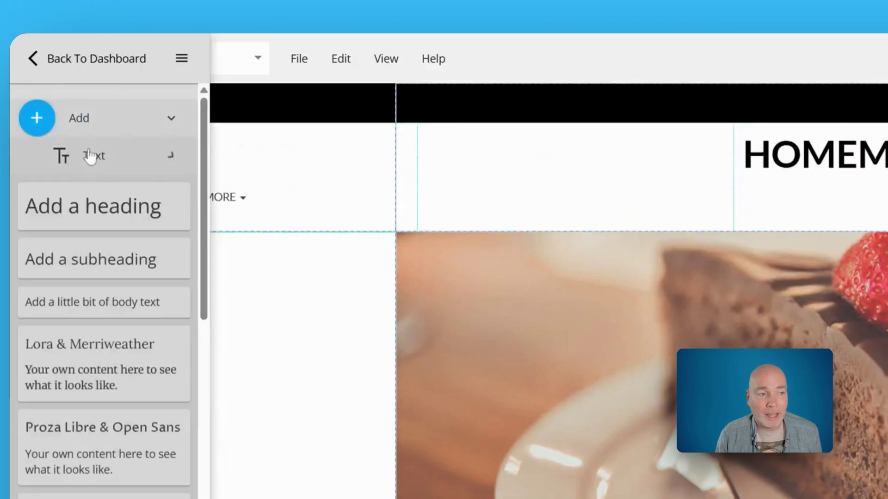
scroll(113, 276, "down", 10)
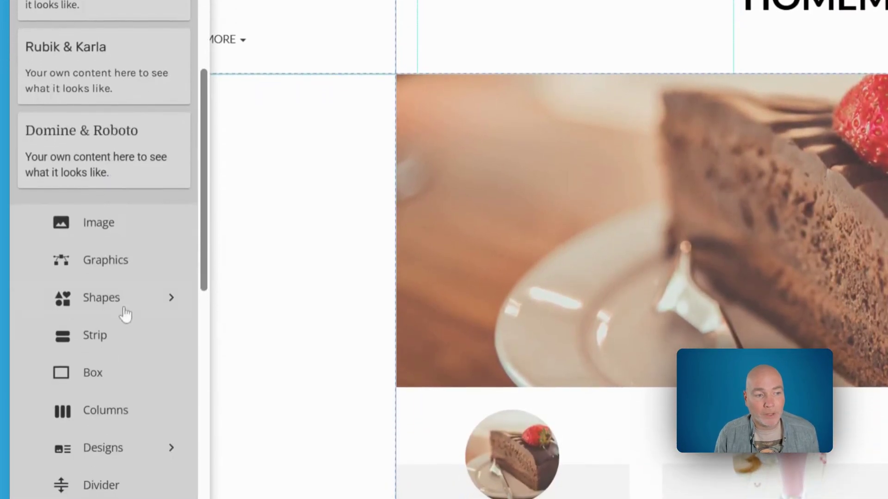
left_click(127, 298)
scroll(129, 282, "down", 8)
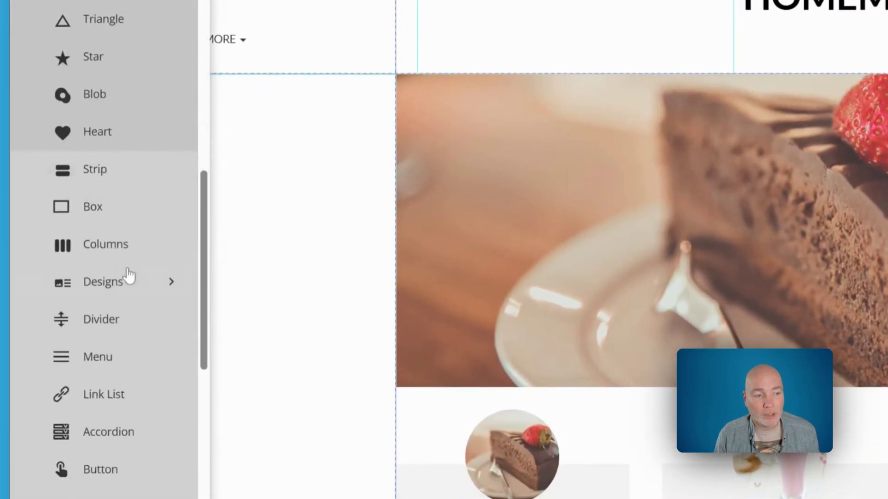
scroll(139, 236, "down", 2)
left_click(130, 214)
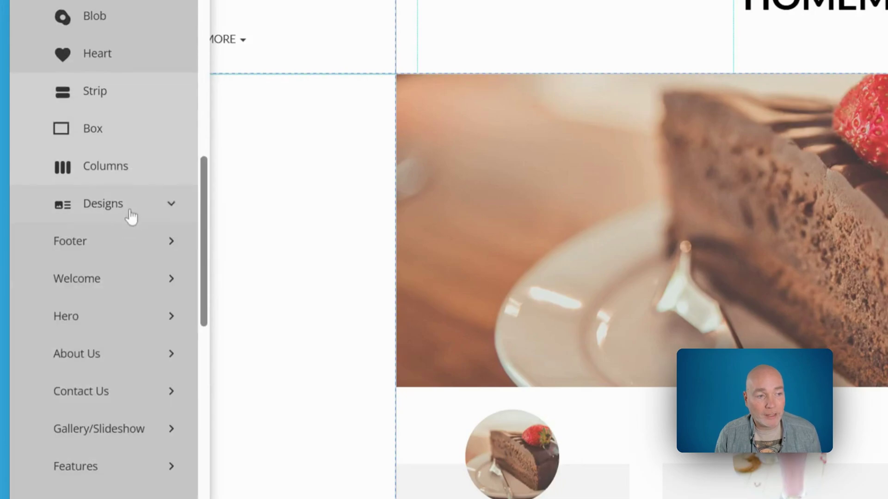
left_click(93, 241)
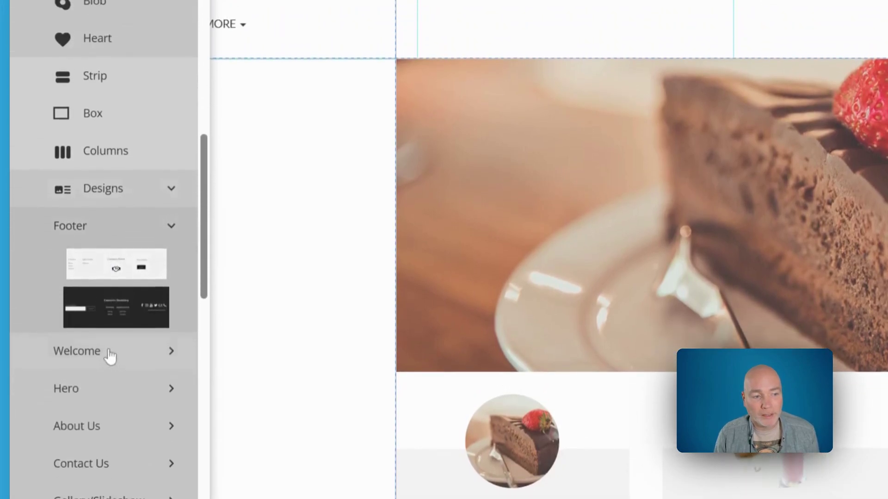
left_click(109, 368)
scroll(137, 326, "down", 5)
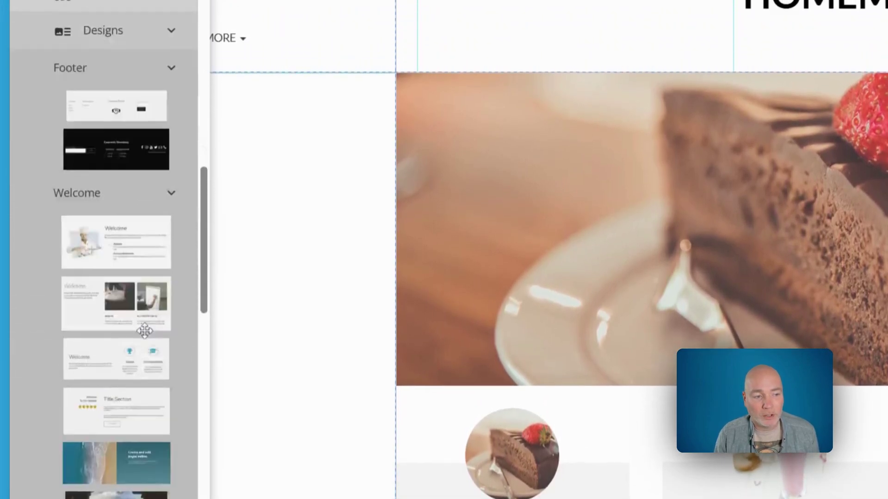
left_click_drag(138, 326, 297, 216)
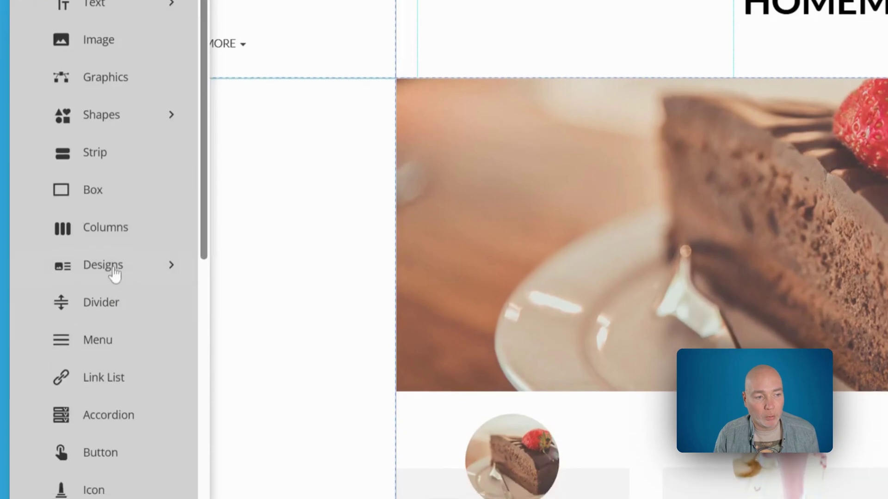
left_click(116, 418)
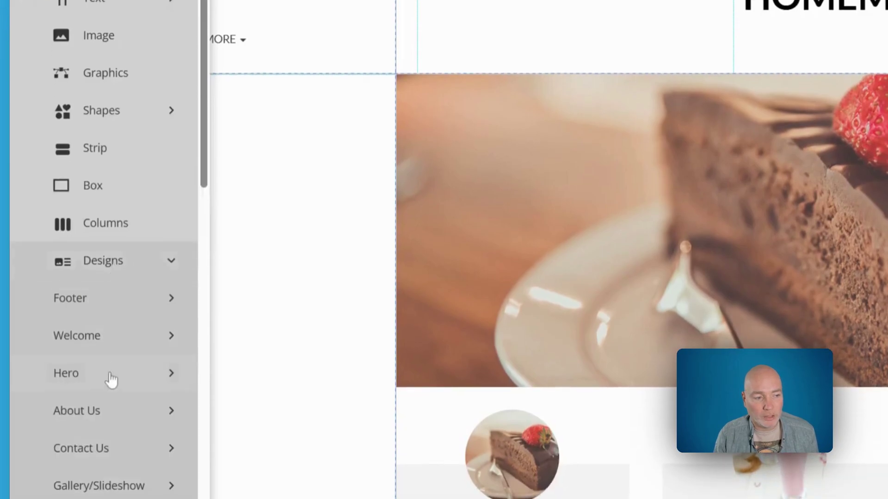
left_click(105, 337)
left_click_drag(103, 392, 450, 232)
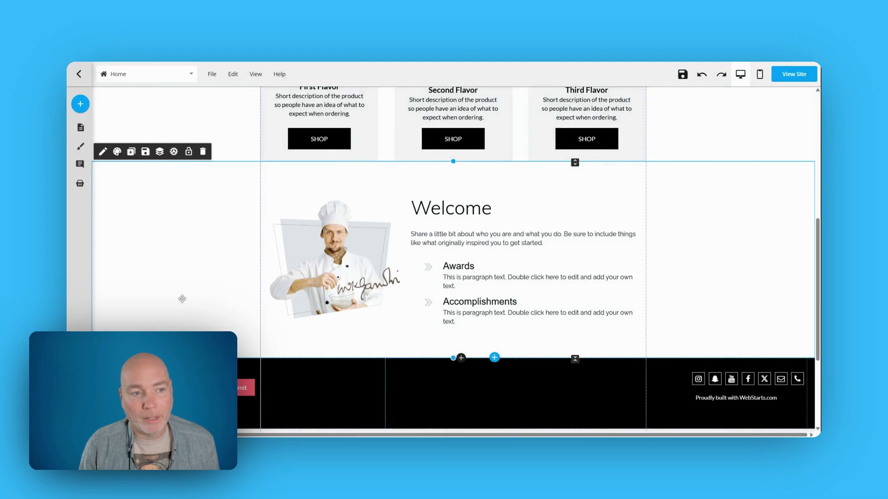
left_click_drag(181, 299, 508, 220)
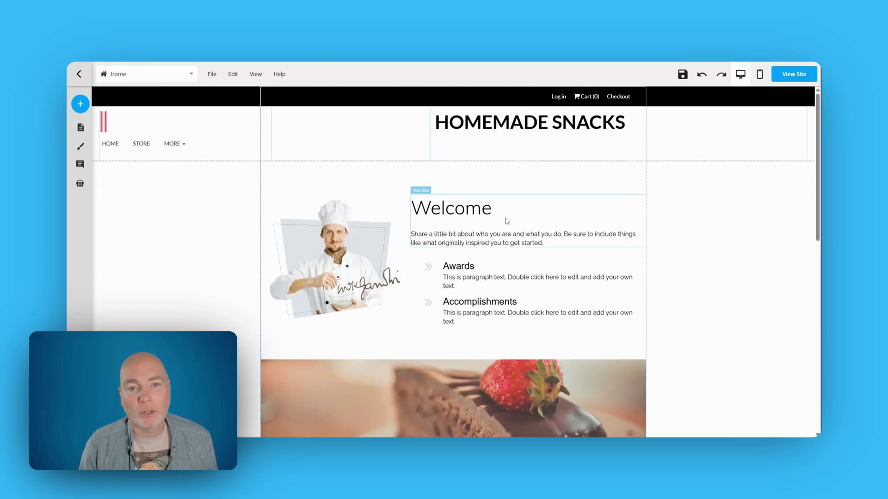
Open the HOMEMADE SNACKS title's text settings, then deselect the title.
left_click(518, 121)
left_click(547, 172)
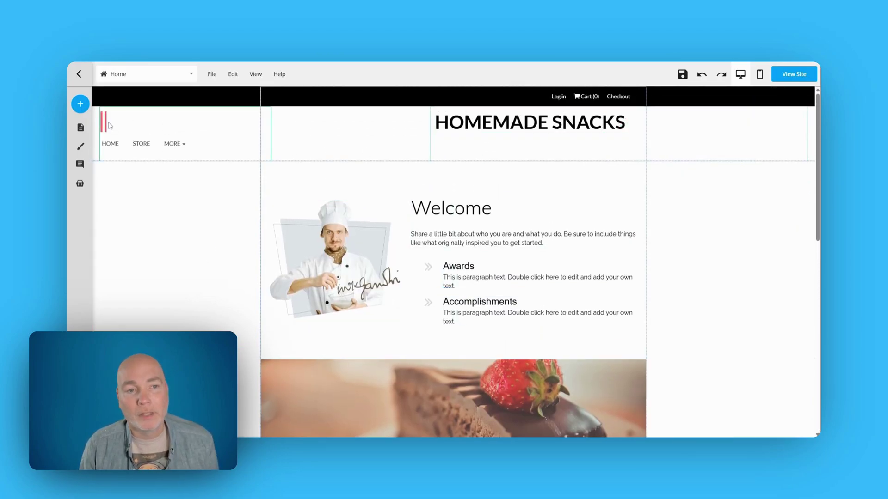
scroll(520, 174, "down", 10)
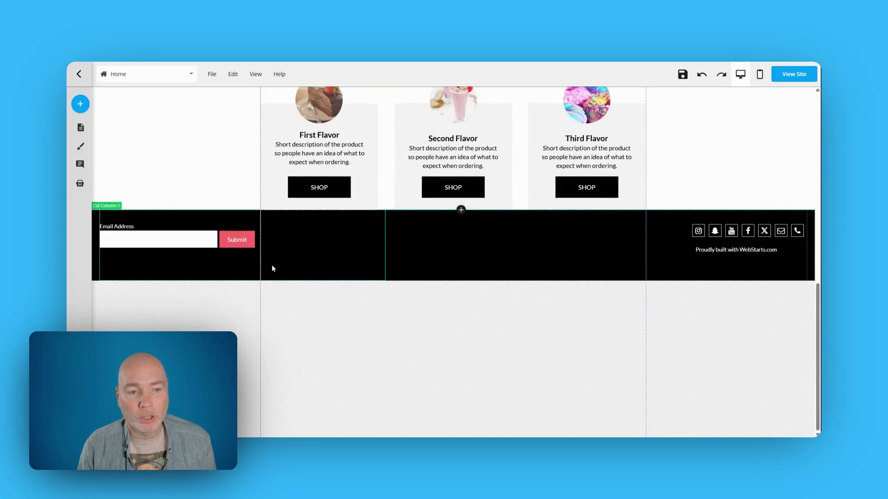
scroll(555, 260, "up", 4)
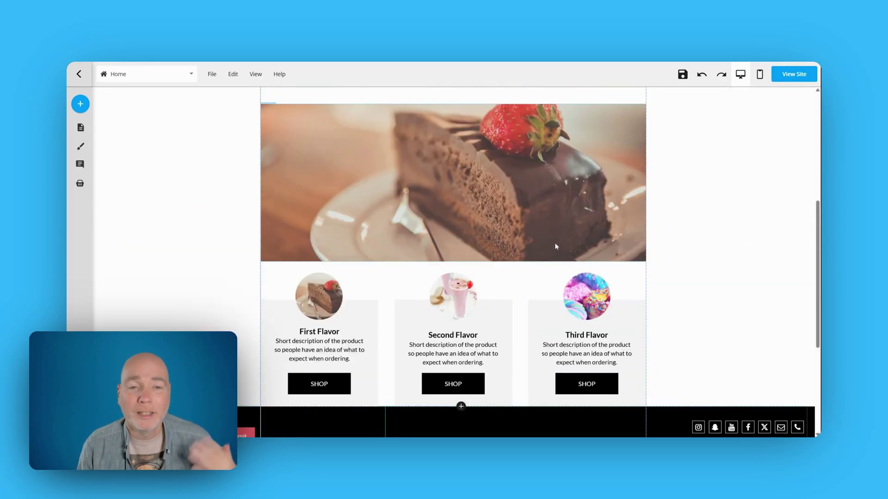
scroll(600, 224, "up", 6)
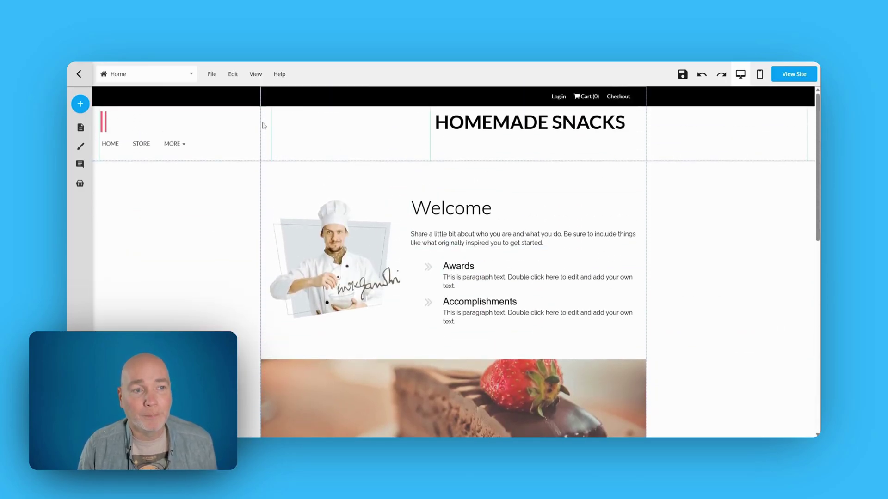
Browse the site's page list, then scroll through the + Add element types.
left_click(167, 79)
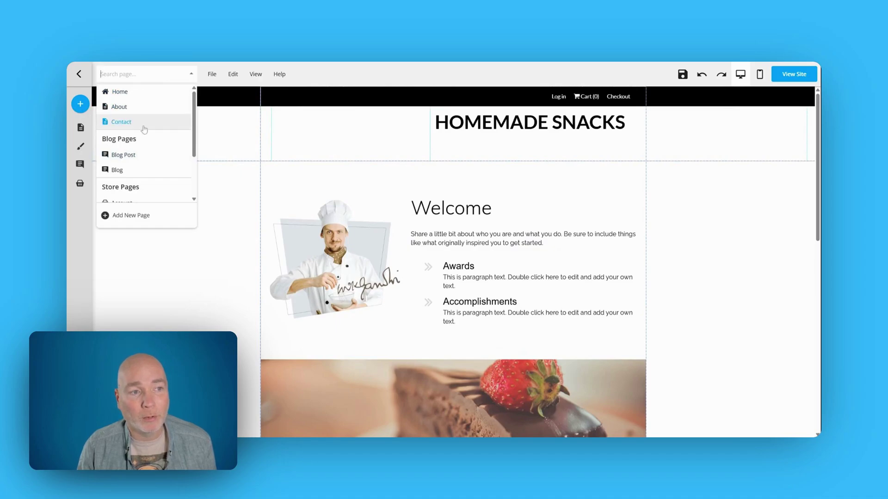
scroll(146, 171, "down", 3)
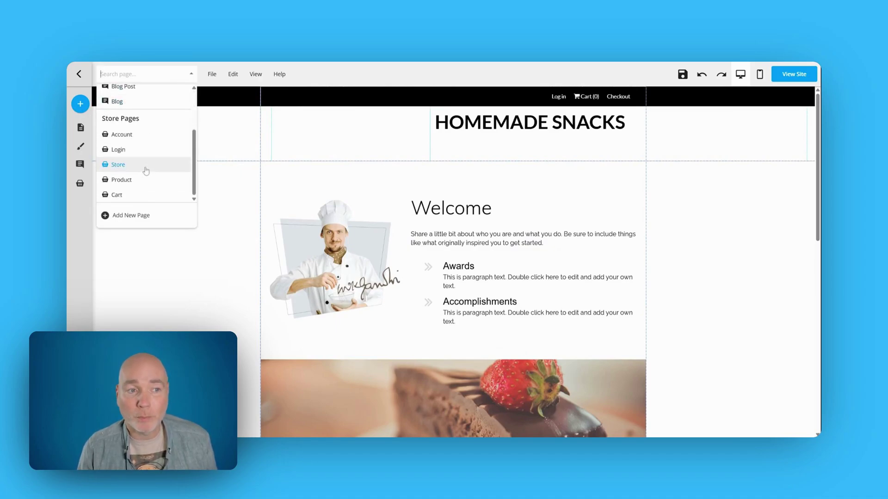
scroll(145, 169, "up", 3)
left_click(661, 159)
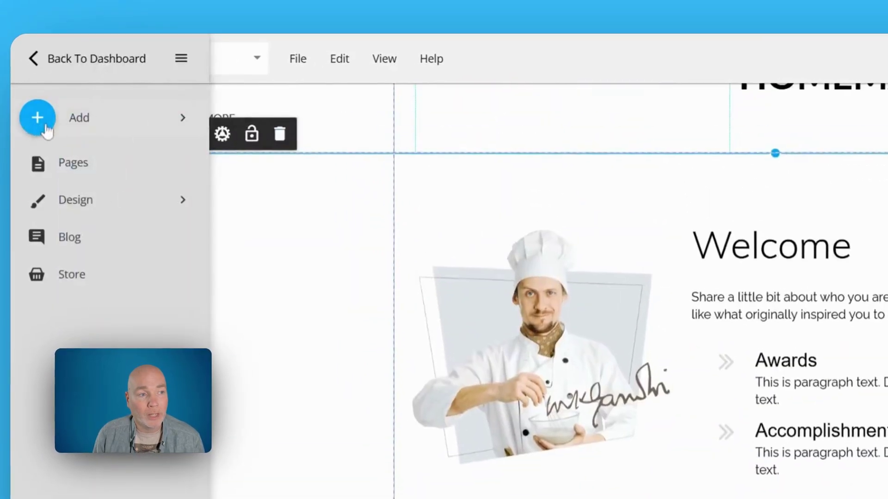
left_click(80, 103)
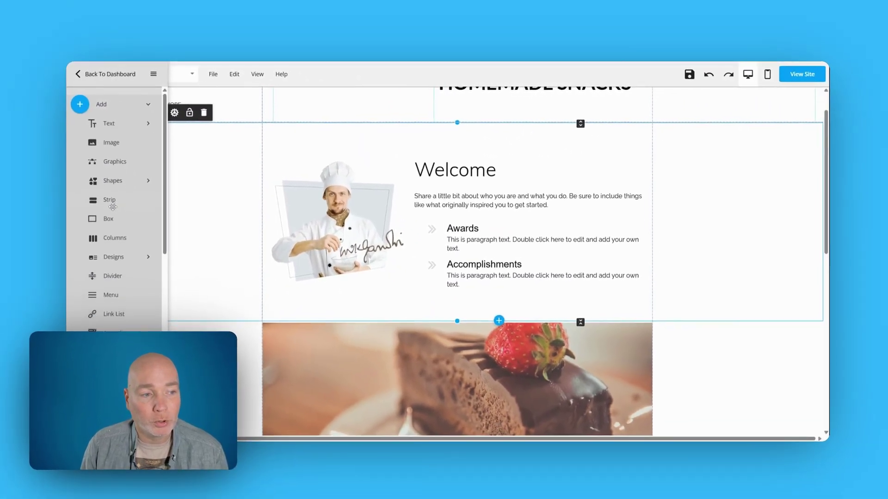
scroll(104, 245, "down", 5)
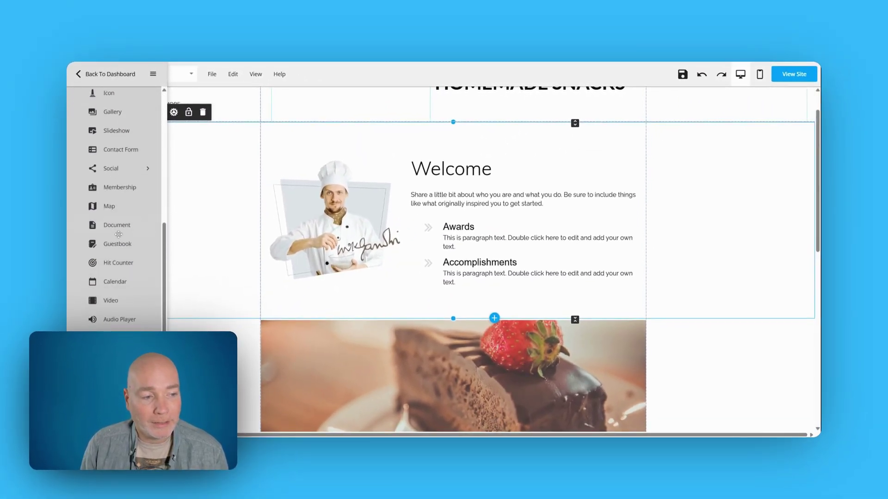
Add an Embed Code element, then close its empty editor.
scroll(118, 281, "down", 2)
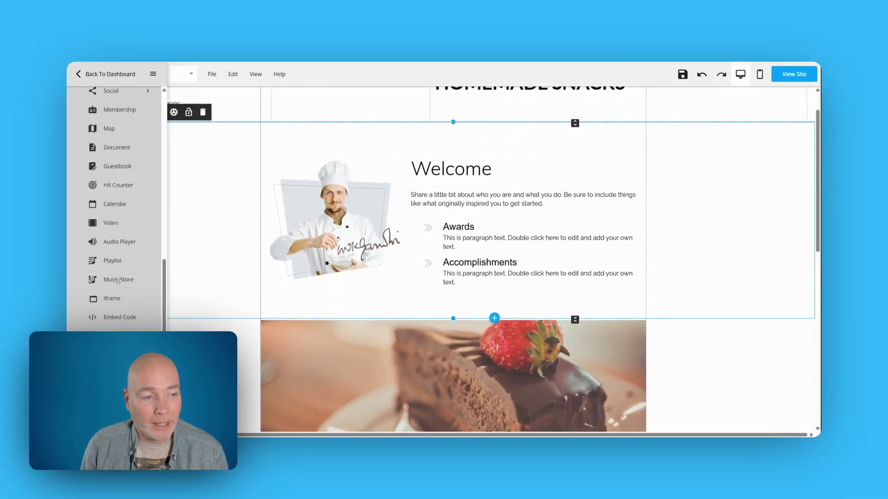
left_click(117, 317)
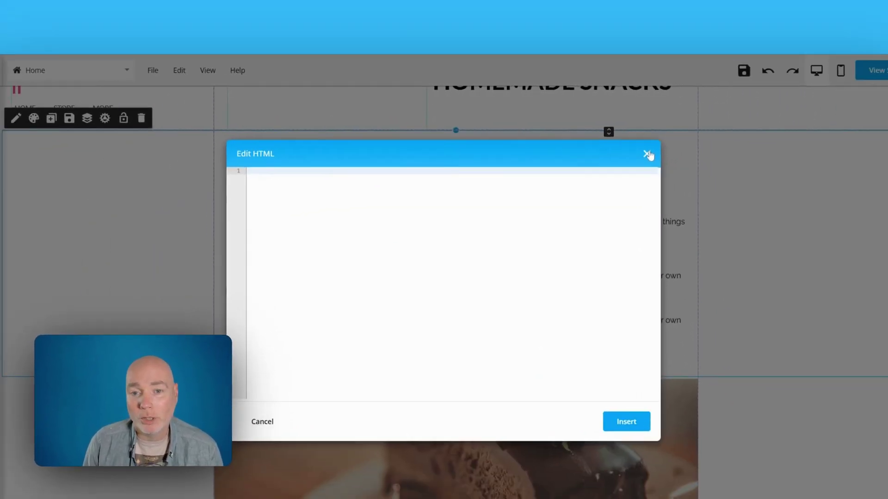
left_click(766, 191)
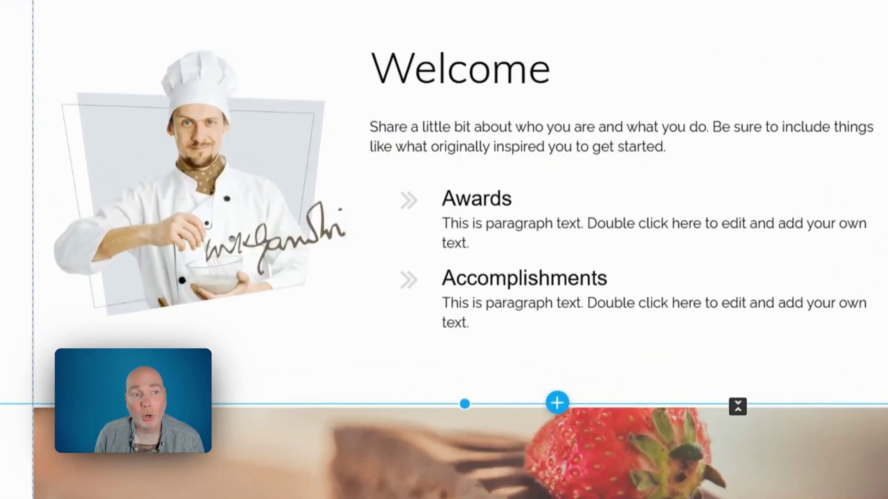
Open the Welcome section's Edit HTML and view Paste Code, site head and page head code.
left_click(268, 146)
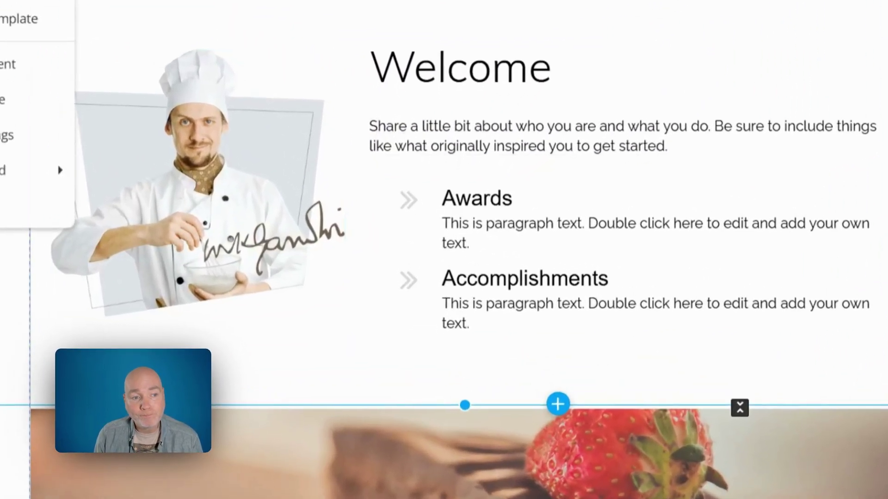
left_click(19, 215)
left_click(553, 326)
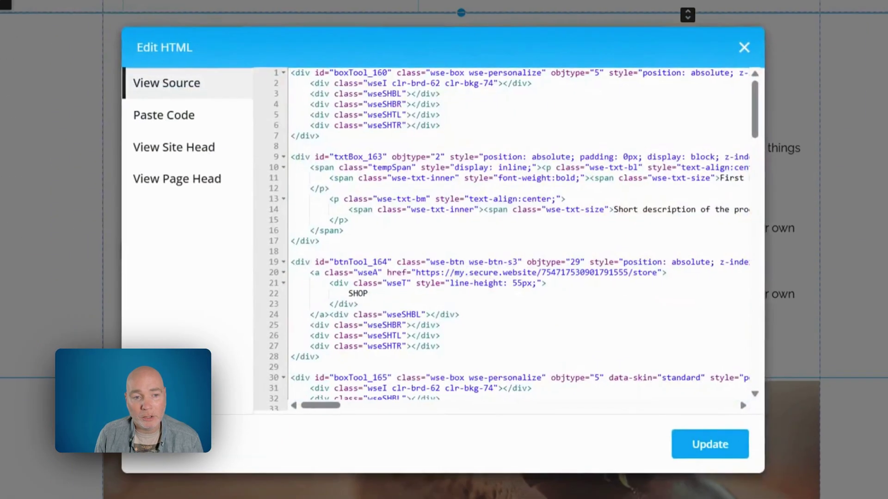
left_click(189, 132)
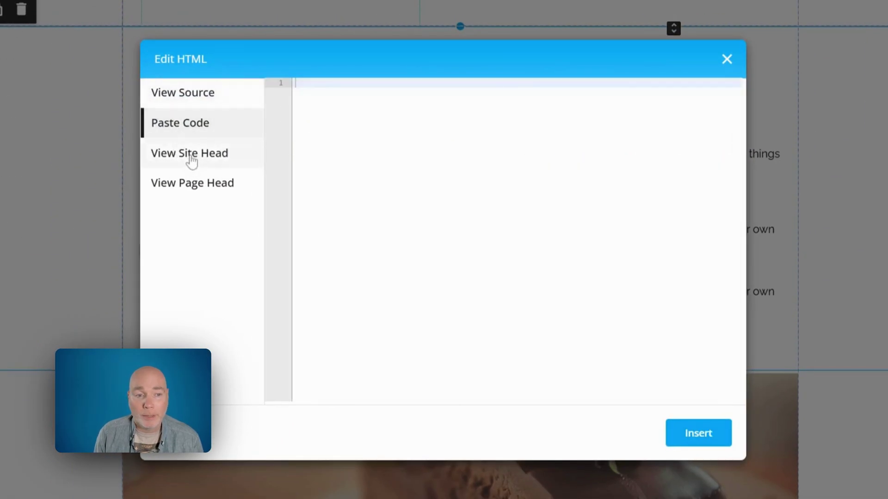
left_click(190, 155)
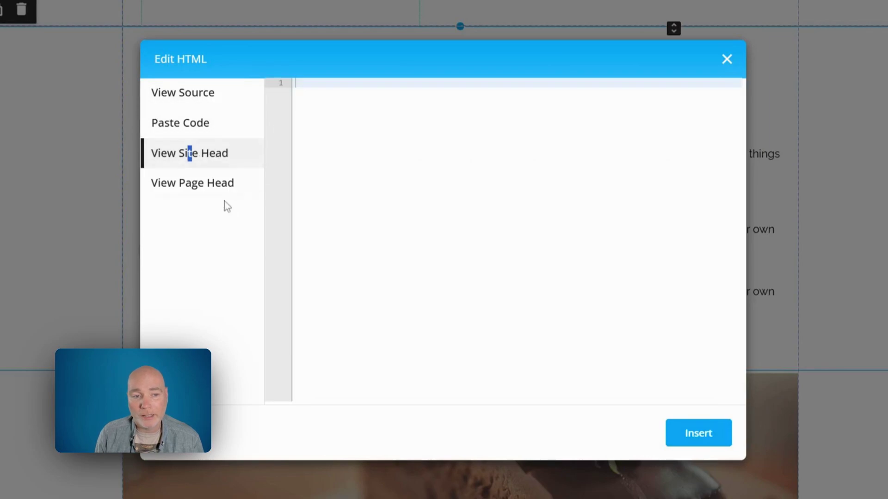
left_click(204, 188)
left_click(201, 159)
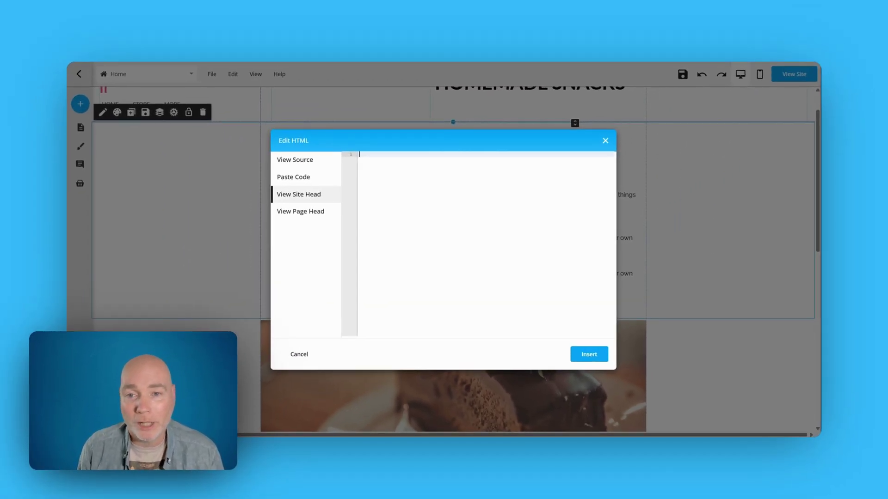
Close the HTML editor and preview the home page in mobile view.
left_click(605, 140)
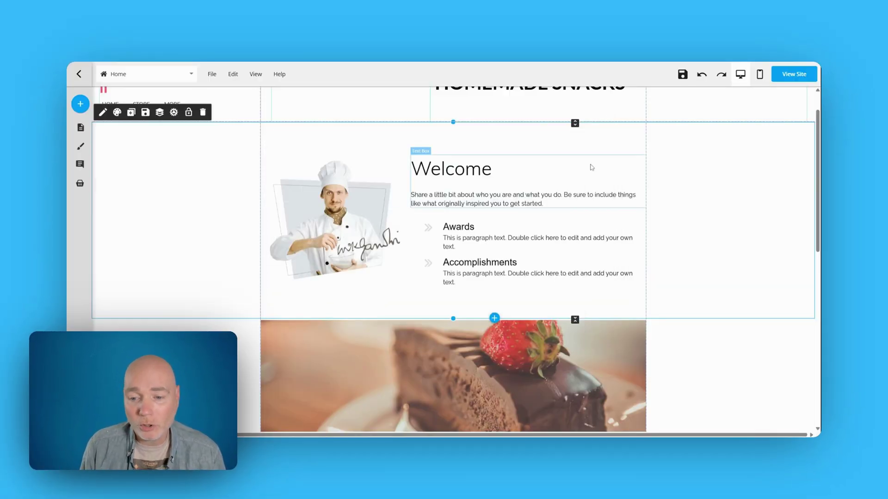
scroll(515, 189, "up", 1)
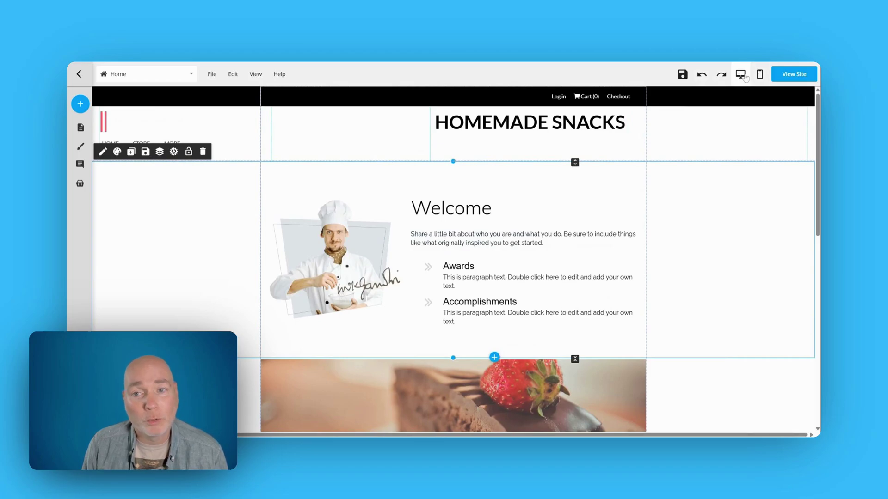
left_click(760, 75)
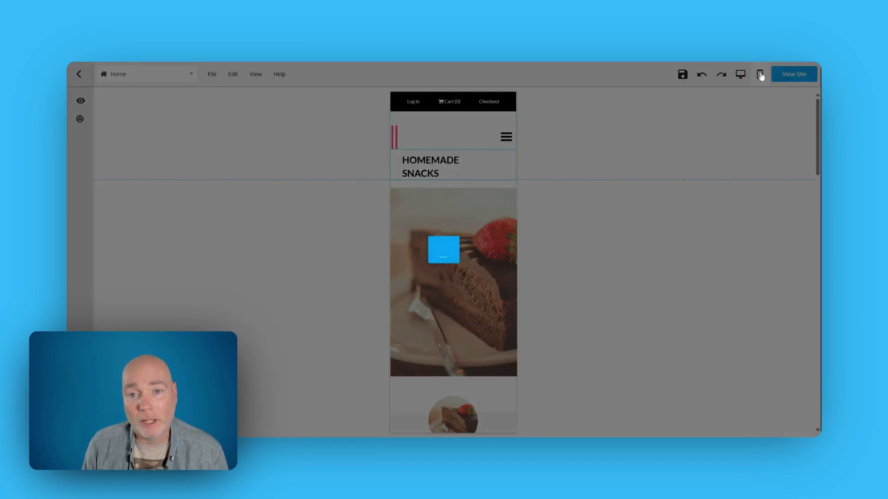
scroll(484, 303, "down", 15)
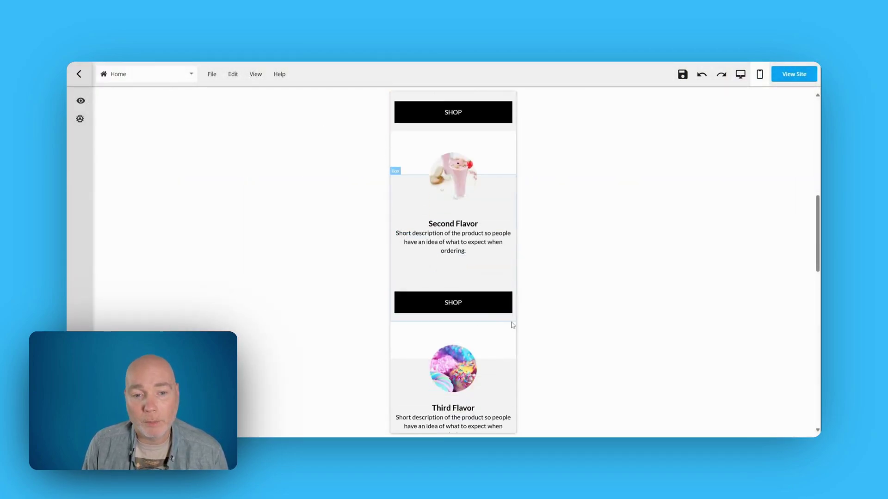
scroll(485, 303, "up", 7)
scroll(484, 303, "up", 8)
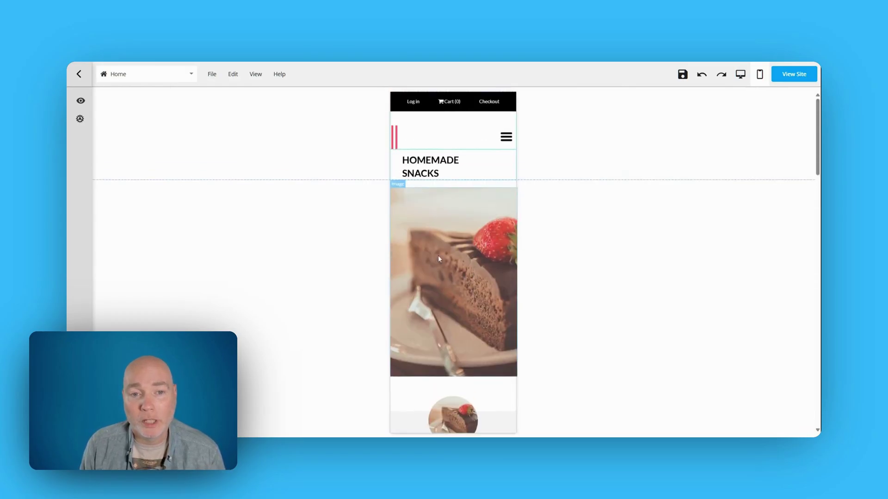
scroll(458, 223, "down", 6)
Show hidden mobile elements and apply Reorder Layout to the home page's mobile layout.
mouse_move(81, 101)
left_click(108, 105)
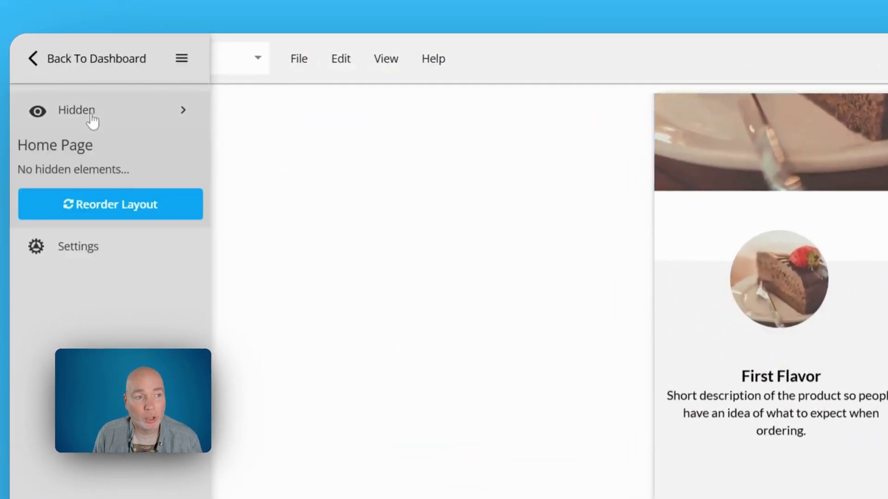
left_click(120, 210)
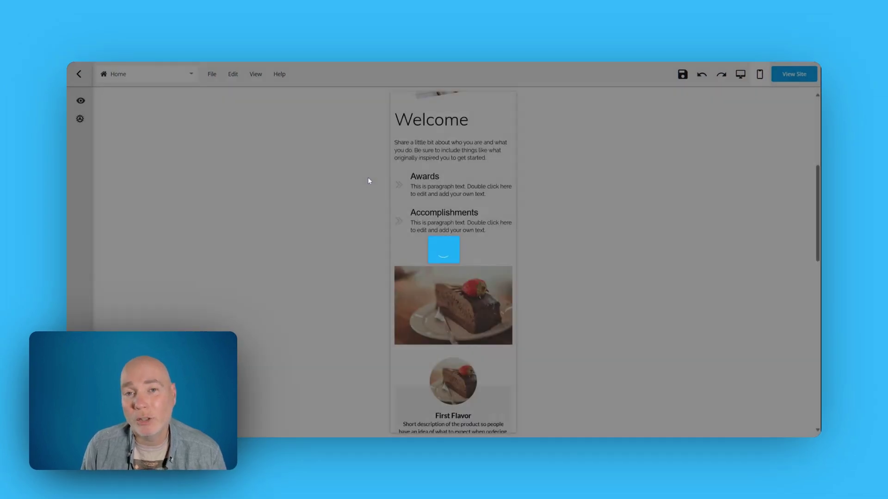
scroll(331, 202, "up", 5)
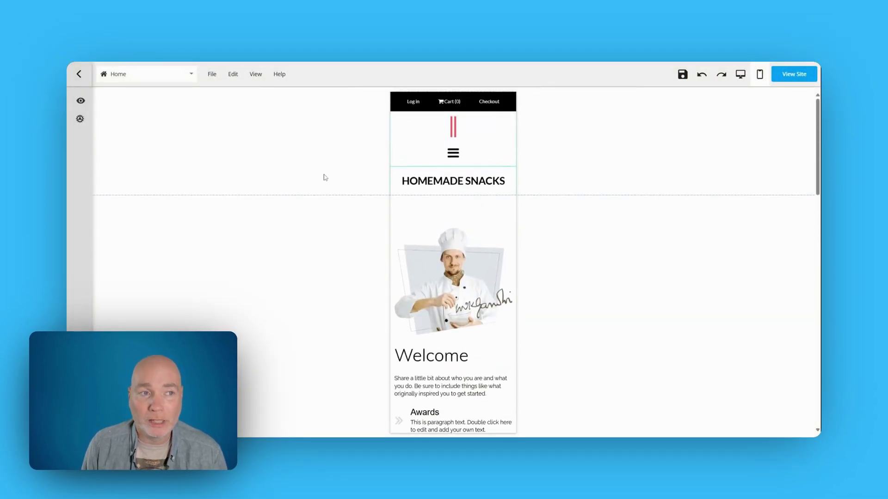
scroll(329, 174, "down", 3)
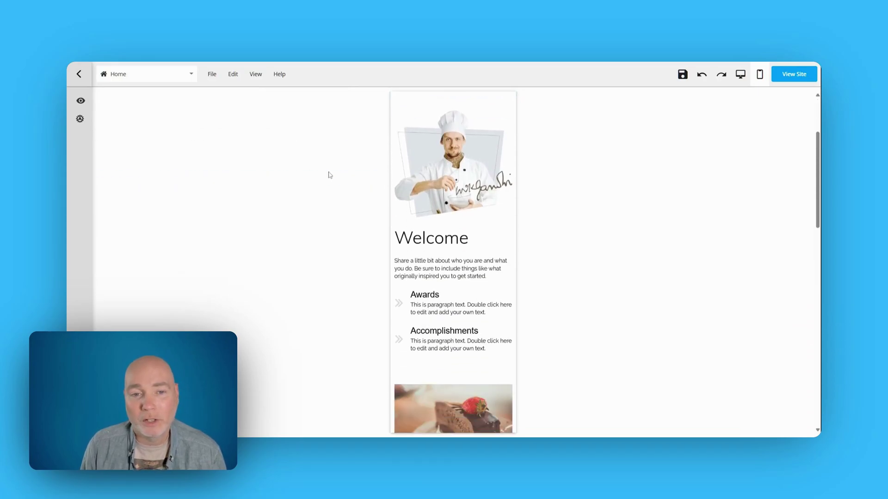
scroll(347, 172, "down", 6)
scroll(356, 192, "down", 3)
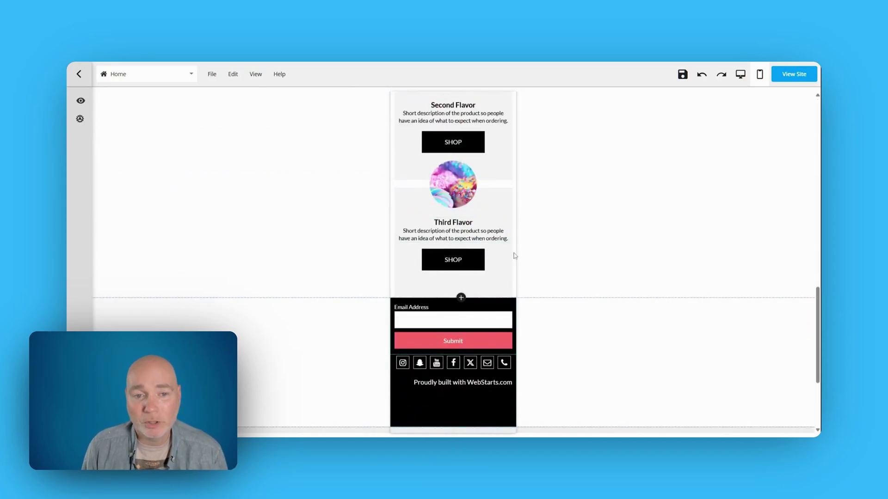
scroll(516, 252, "up", 3)
scroll(516, 277, "up", 3)
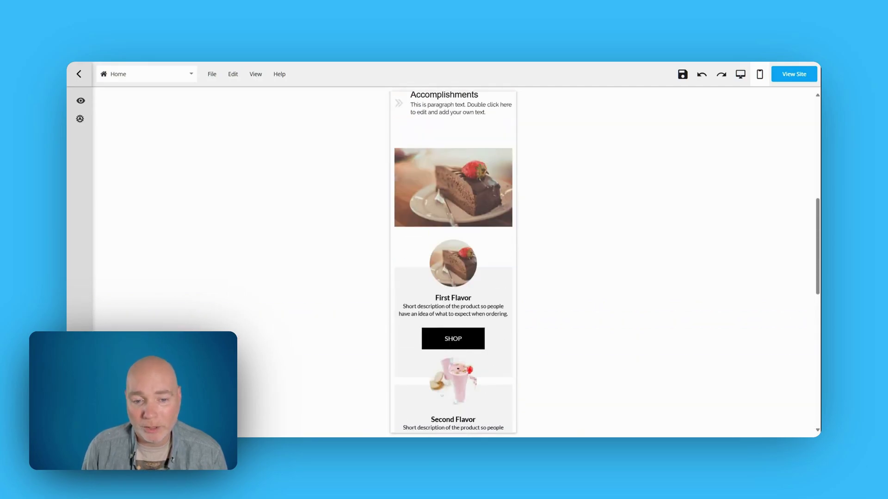
scroll(527, 324, "up", 8)
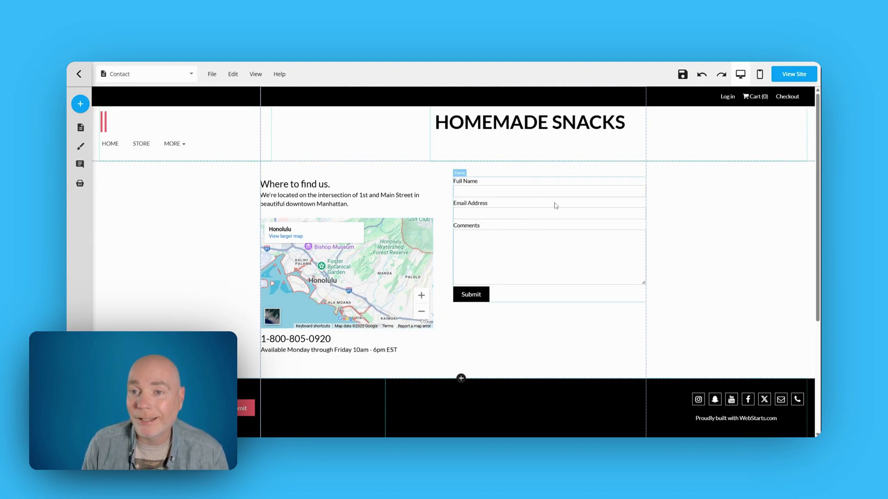
Review the dashboard's Add Domain options, including connecting an already owned domain.
mouse_move(83, 74)
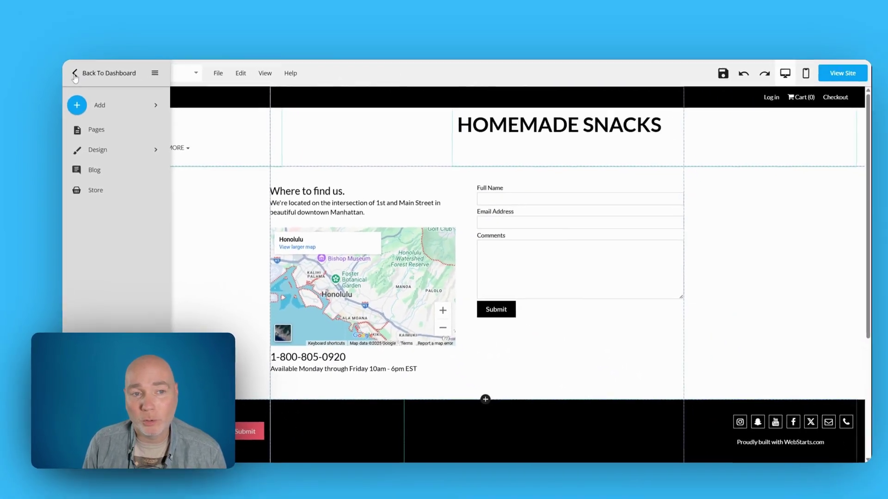
left_click(75, 74)
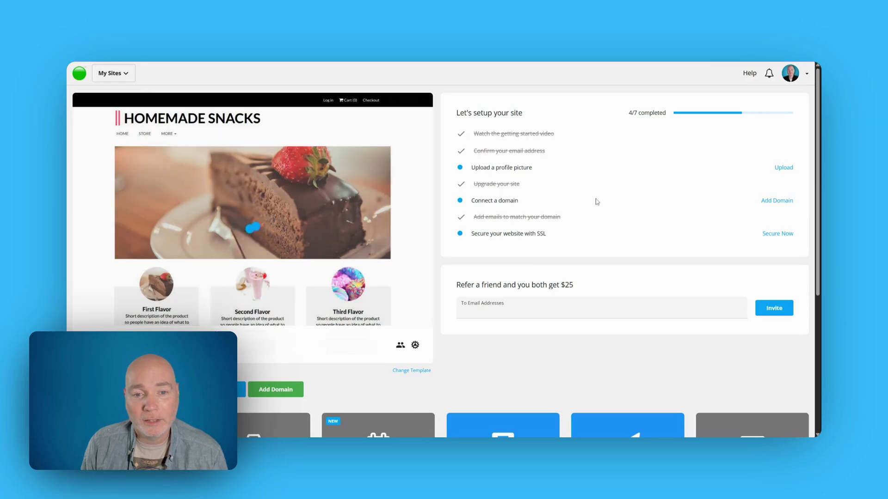
left_click(787, 202)
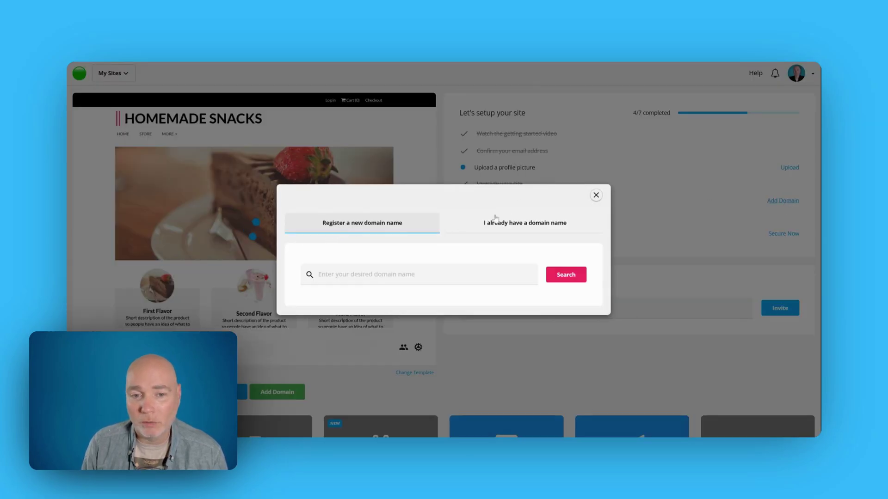
left_click(545, 227)
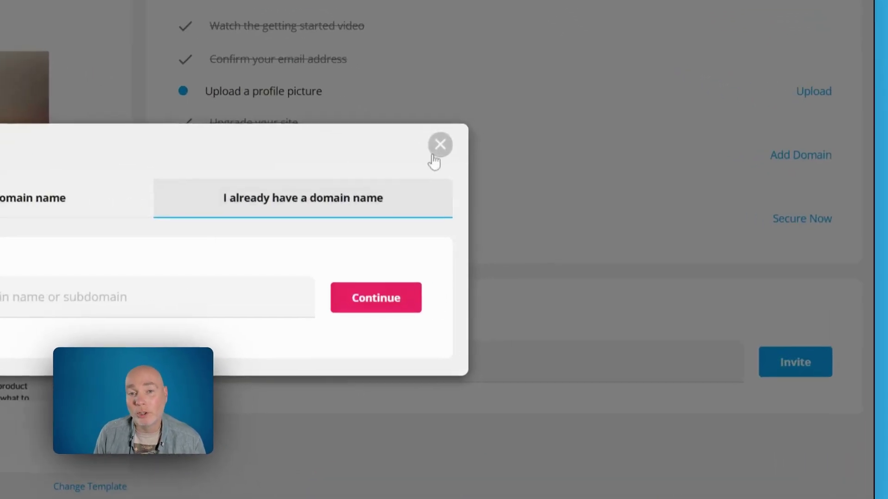
left_click(434, 156)
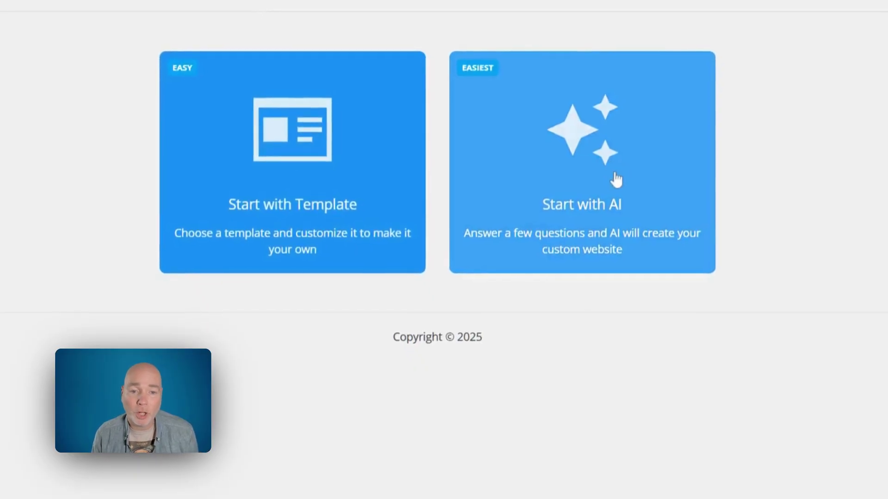
Start an AI-built site and browse the business types for Web Design.
left_click(616, 180)
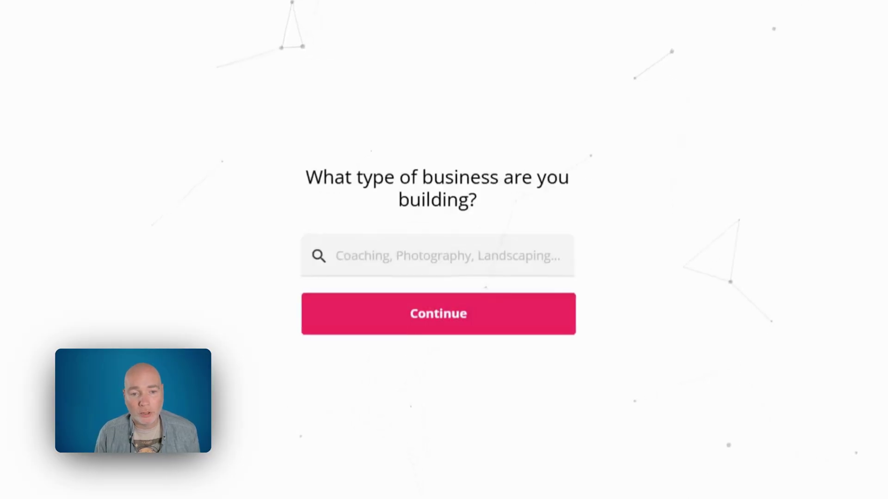
left_click(448, 252)
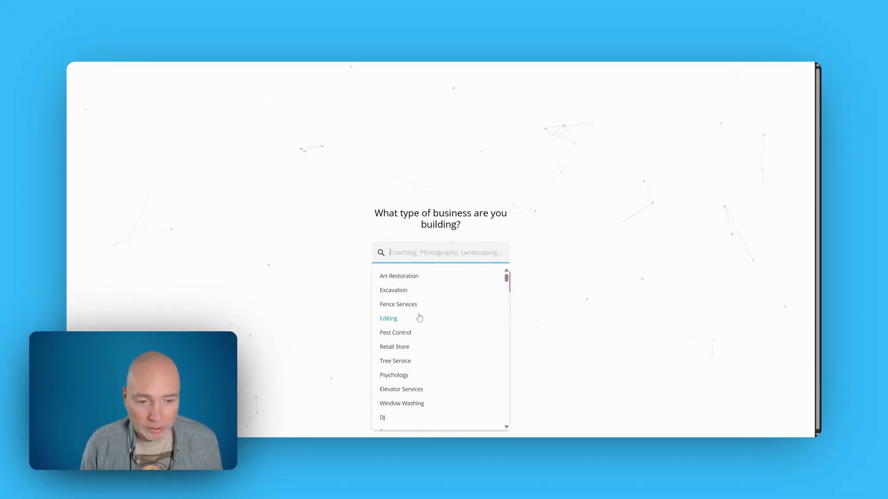
scroll(420, 317, "down", 5)
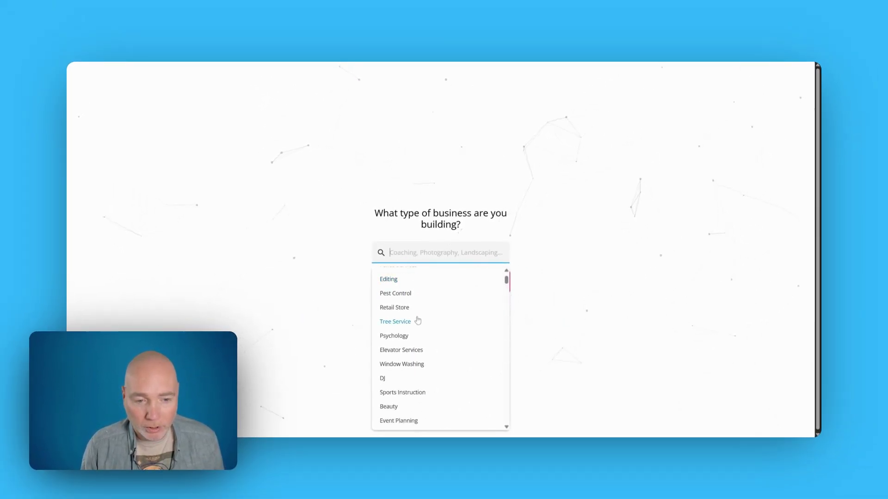
scroll(449, 361, "down", 2)
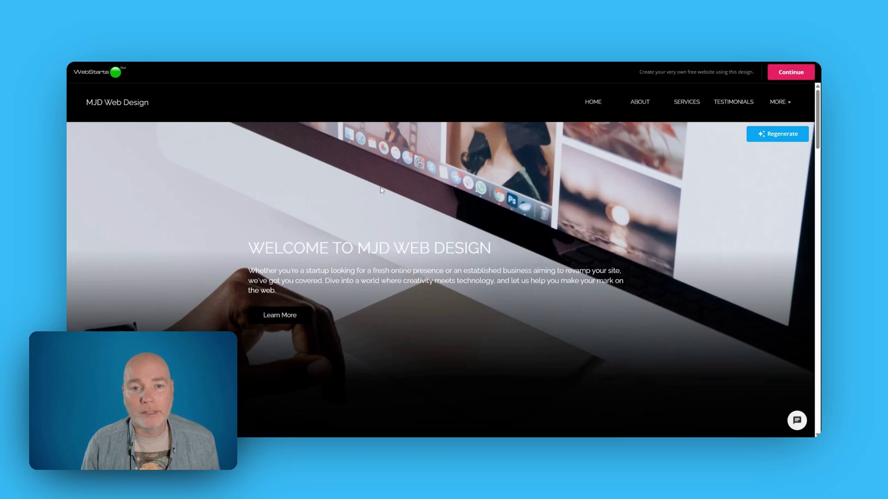
Scroll through the MJD Web Design preview, selecting the About Us paragraph text.
scroll(382, 190, "down", 6)
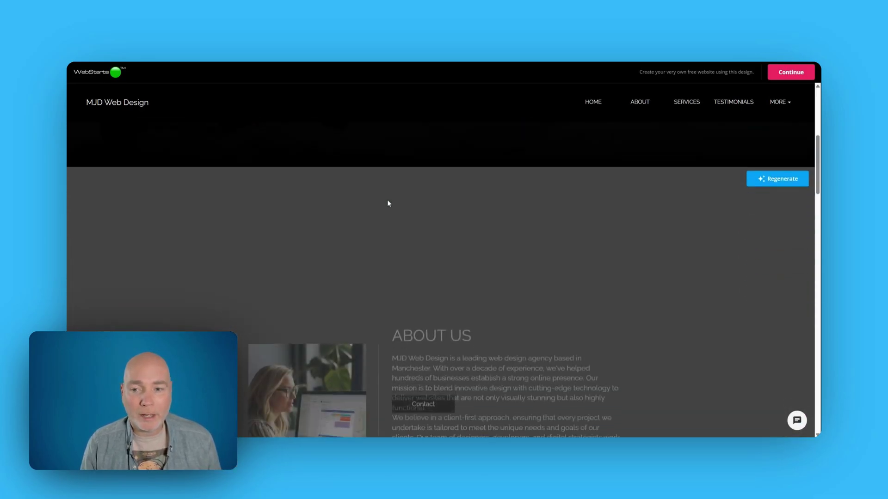
scroll(389, 201, "down", 2)
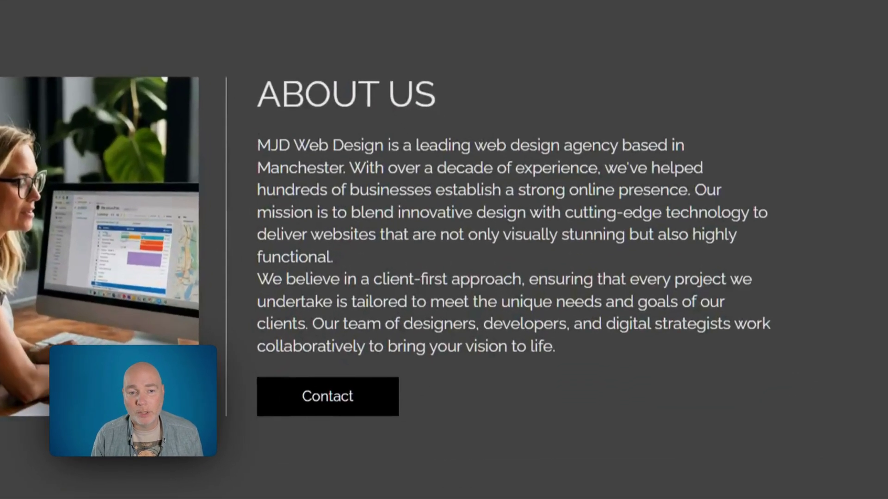
left_click_drag(257, 145, 615, 323)
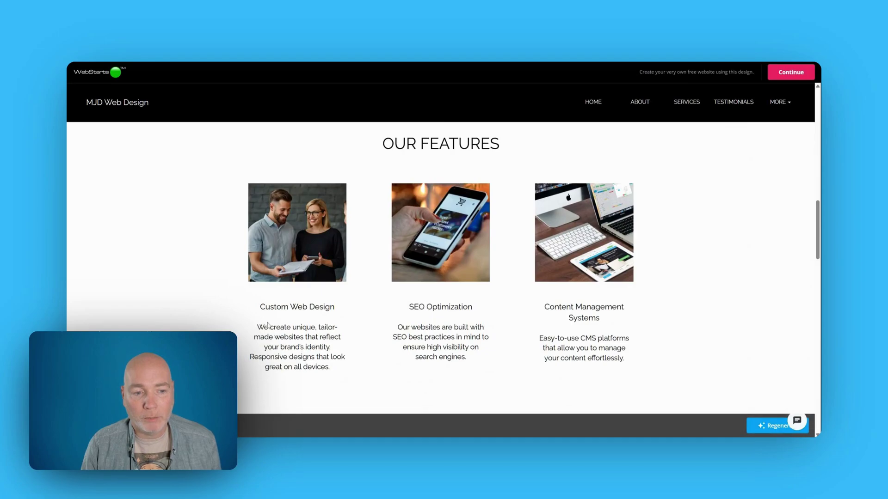
scroll(581, 326, "down", 3)
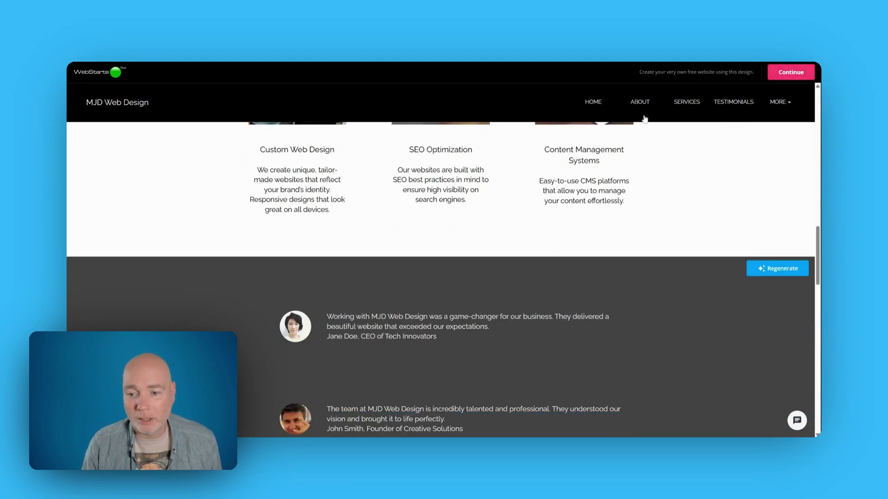
scroll(572, 137, "down", 2)
scroll(572, 137, "up", 5)
scroll(688, 350, "down", 4)
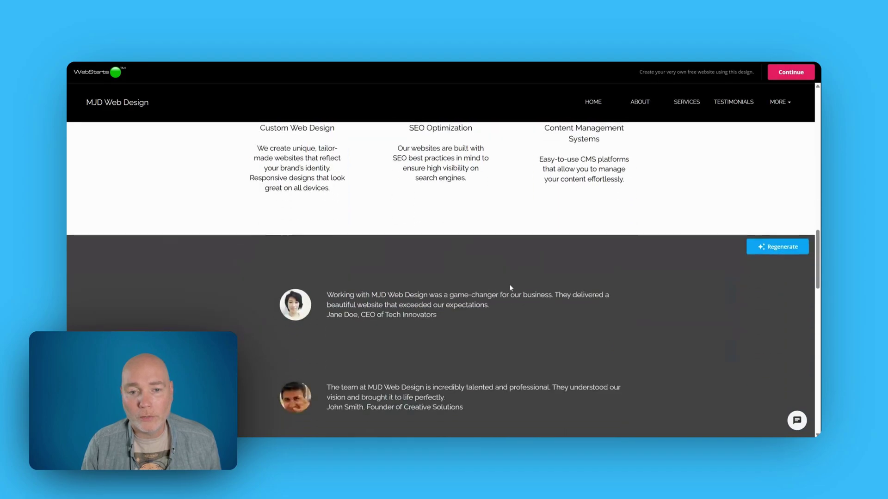
scroll(460, 309, "down", 4)
scroll(481, 307, "down", 3)
scroll(628, 333, "down", 3)
scroll(510, 268, "up", 10)
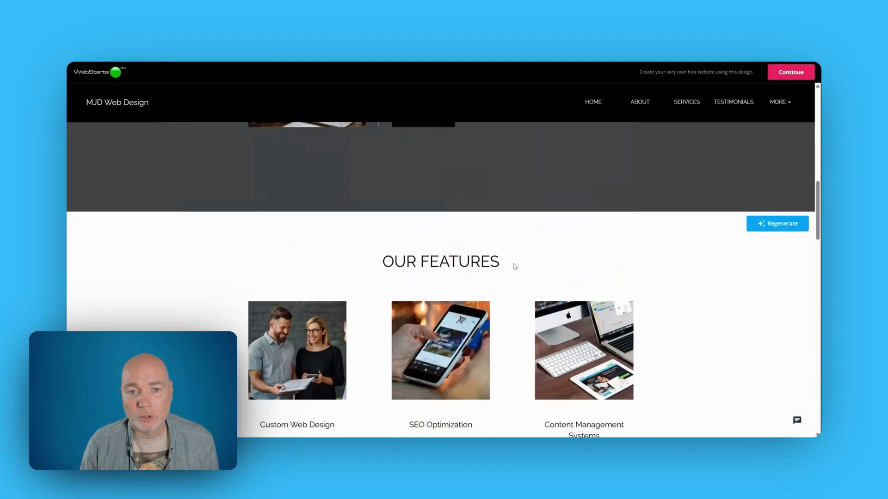
scroll(514, 266, "up", 5)
Regenerate the About Us section twice and the welcome hero, then bring up Image Search.
left_click(775, 185)
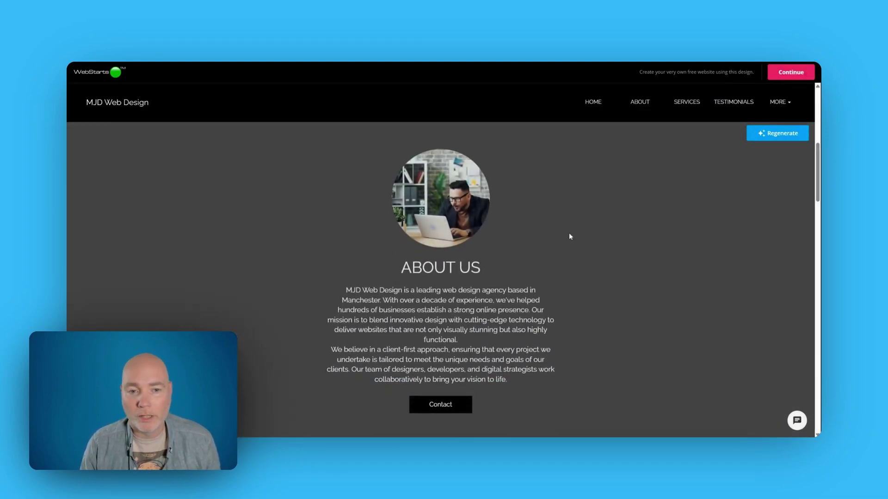
left_click(779, 132)
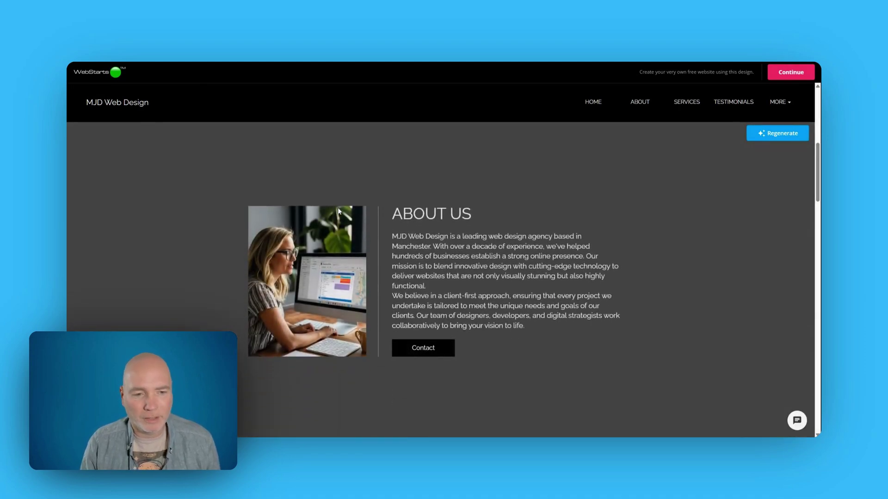
scroll(341, 208, "up", 6)
scroll(523, 182, "down", 10)
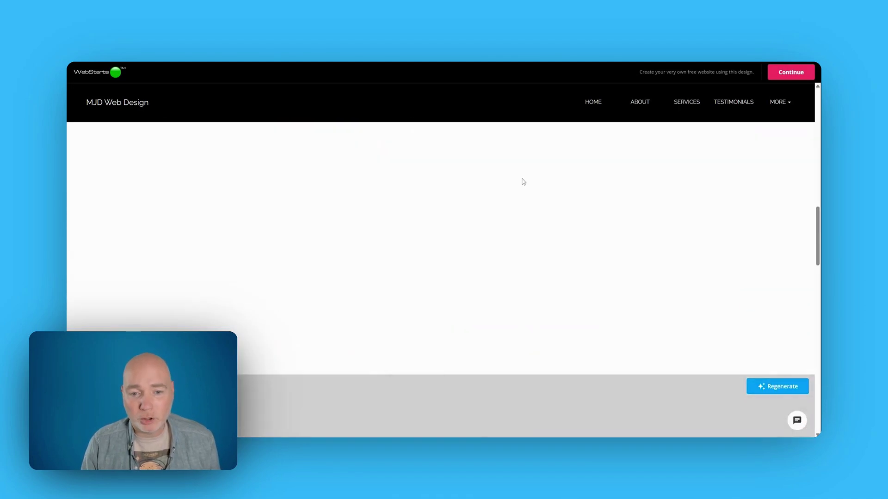
scroll(522, 182, "down", 5)
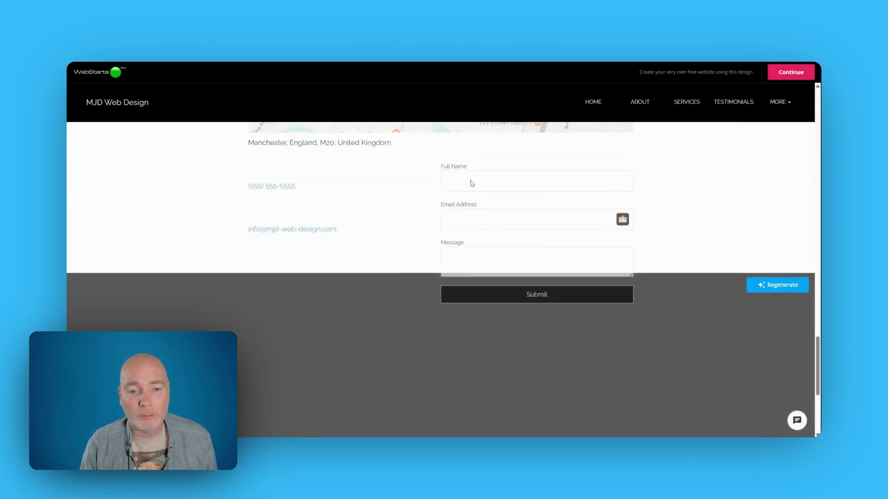
scroll(473, 183, "down", 5)
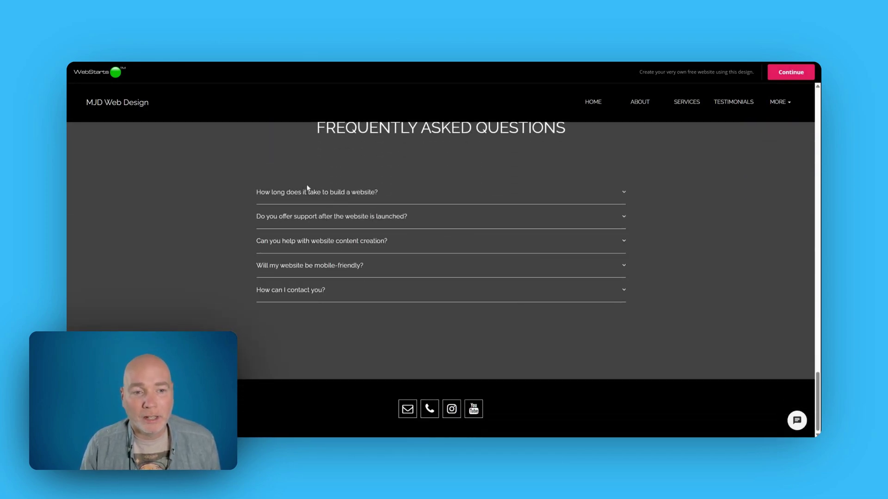
scroll(677, 247, "up", 15)
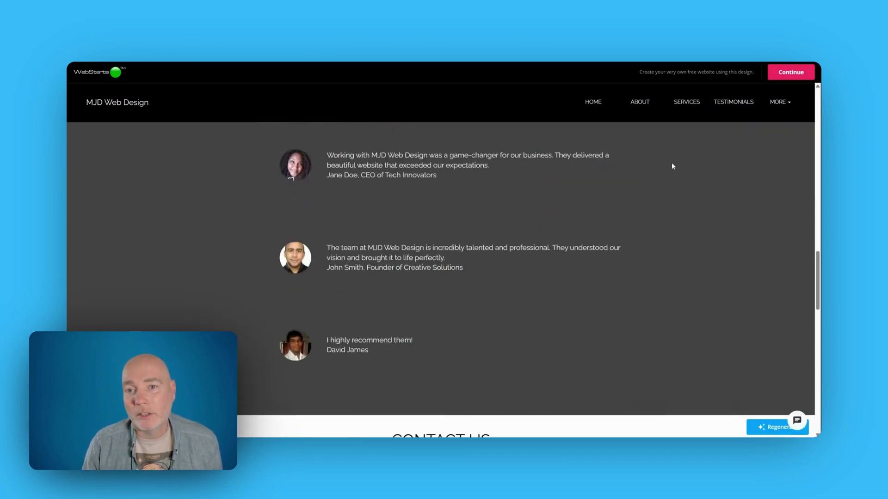
scroll(699, 194, "up", 5)
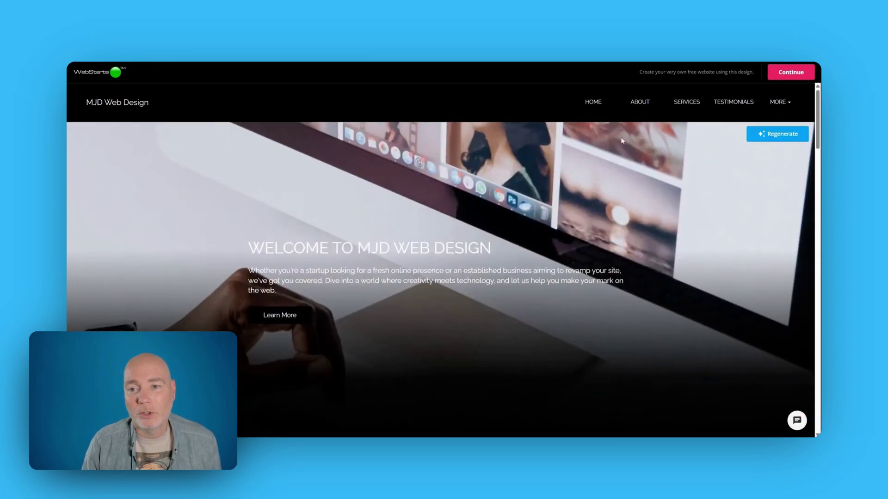
left_click(777, 134)
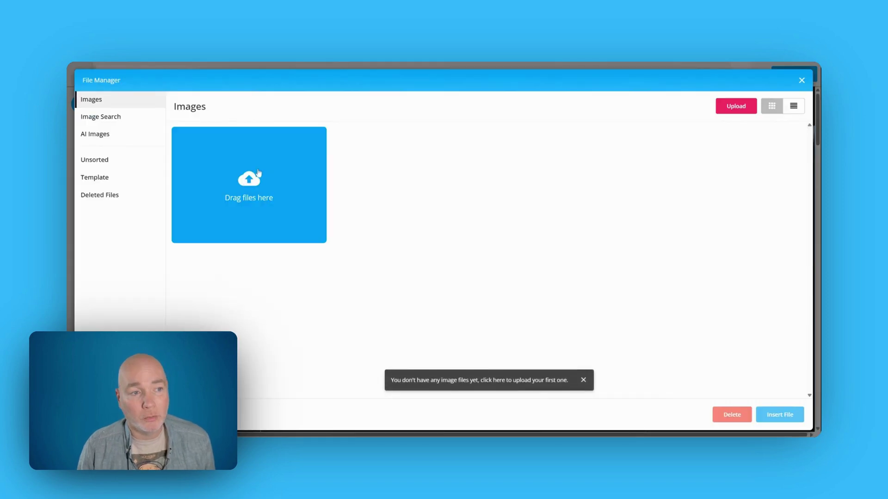
left_click(124, 118)
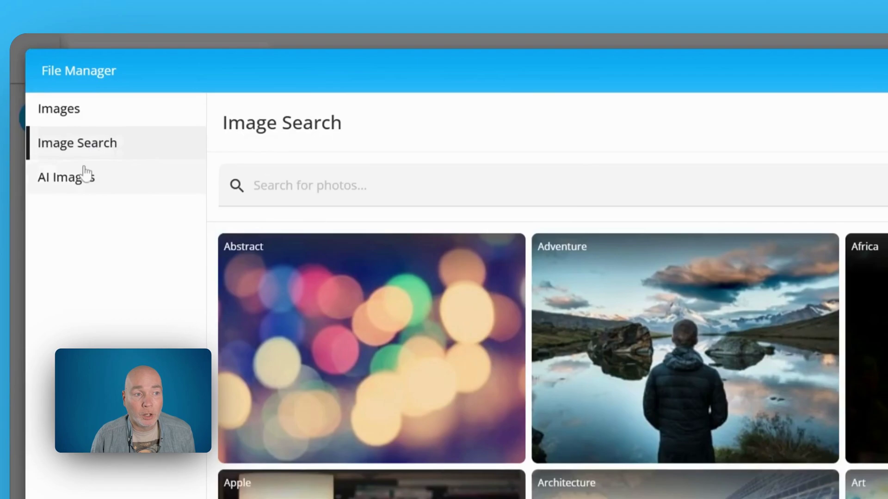
Generate AI images of a high-tech web designer at a laptop in neon lighting and pick the second.
left_click(103, 133)
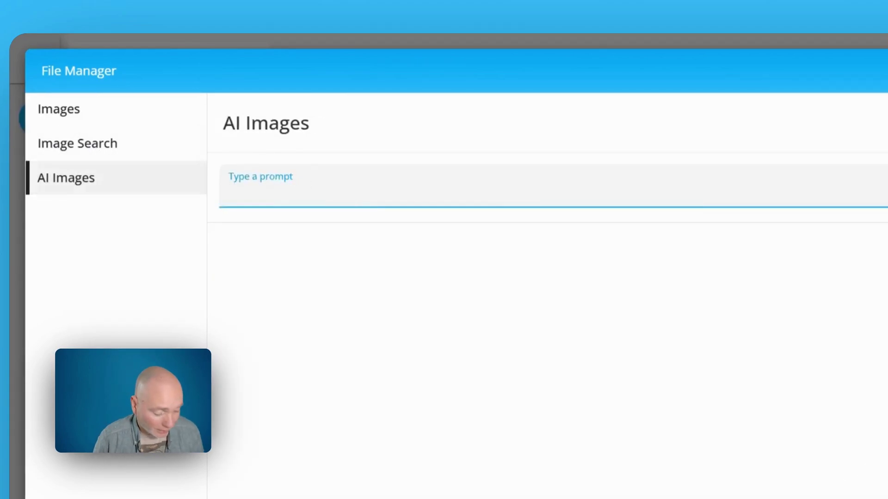
type("A high tech web designer working at a laptop, cool background, neon lighting")
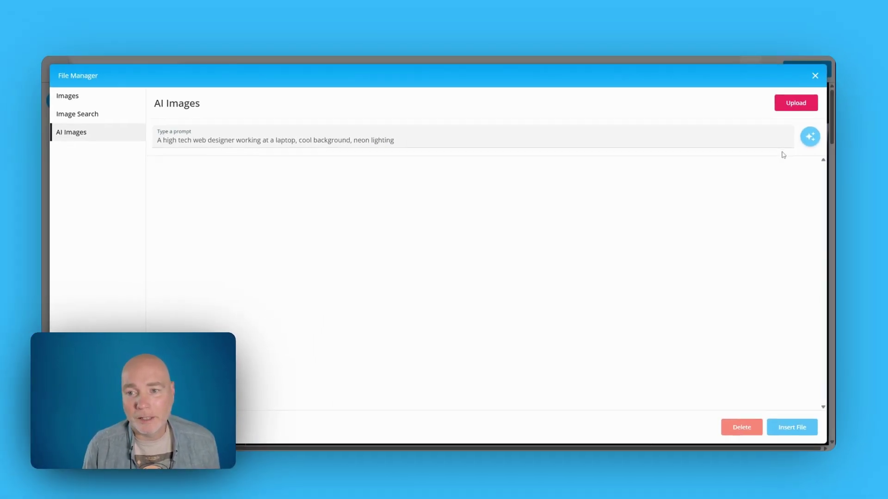
left_click(830, 185)
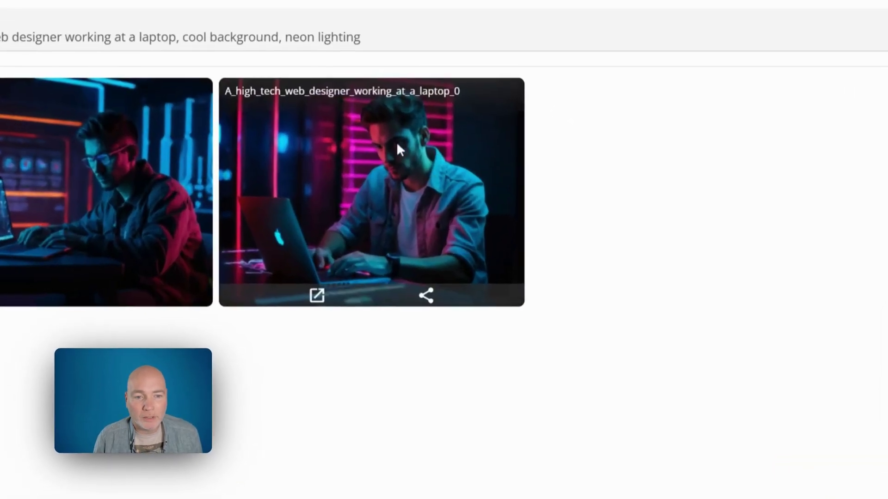
left_click(397, 144)
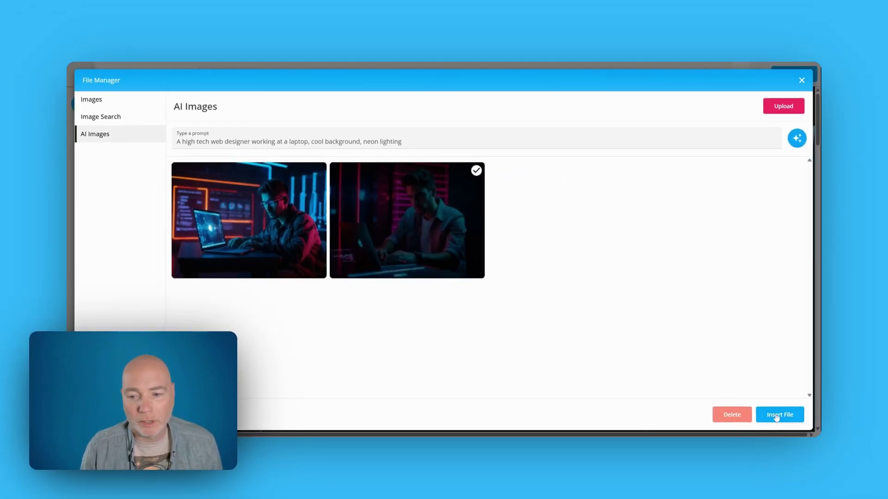
Insert the second neon image as the welcome banner background, then reopen the hero's image library.
left_click(777, 415)
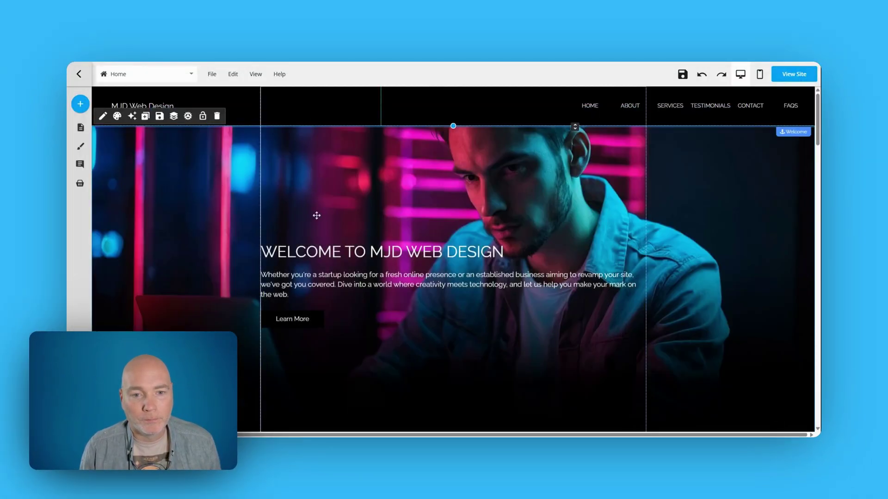
scroll(453, 212, "down", 3)
scroll(446, 227, "up", 3)
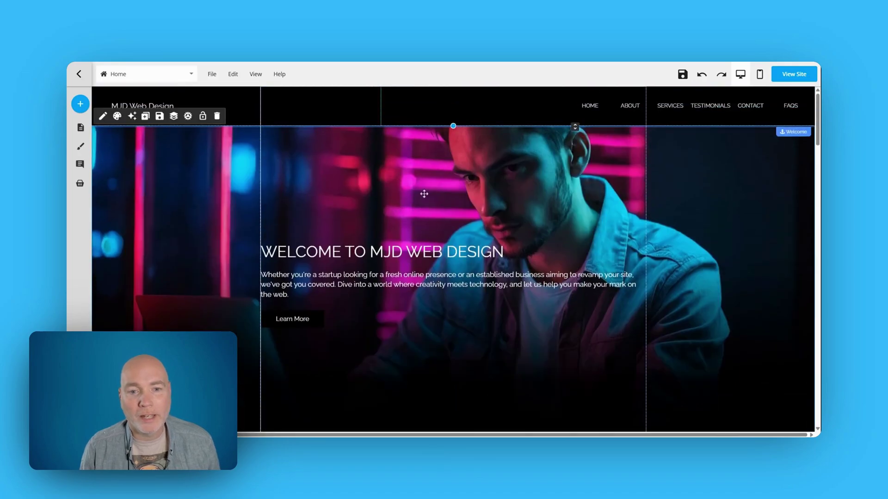
scroll(346, 202, "down", 2)
scroll(390, 197, "down", 2)
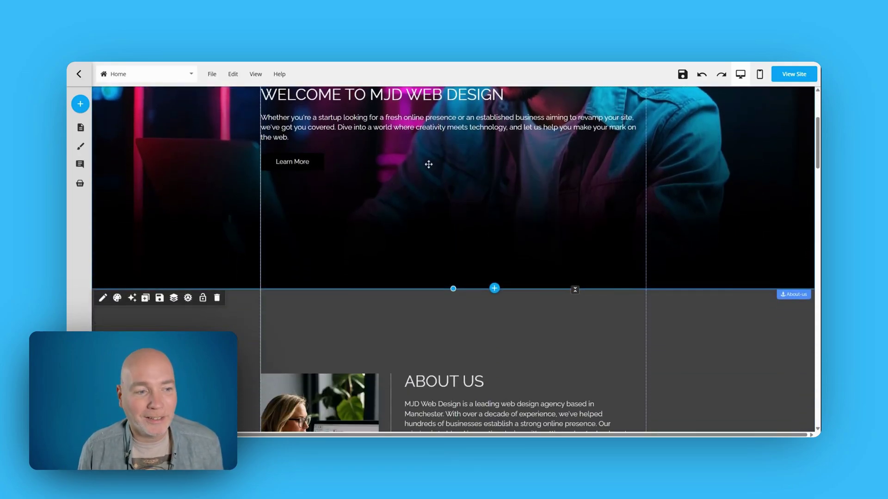
scroll(403, 166, "up", 4)
double_click(160, 167)
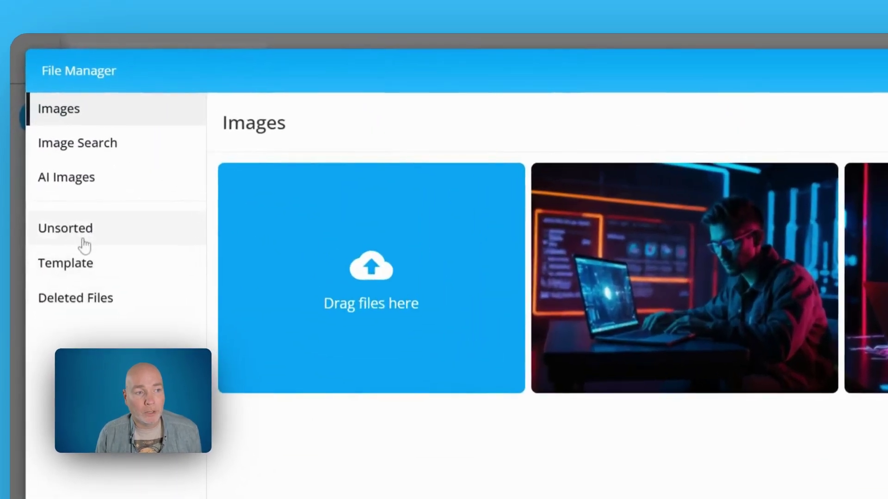
Browse the Unsorted folder and Abstract stock photos, then start a stock search for 'fdgdfg'.
left_click(84, 244)
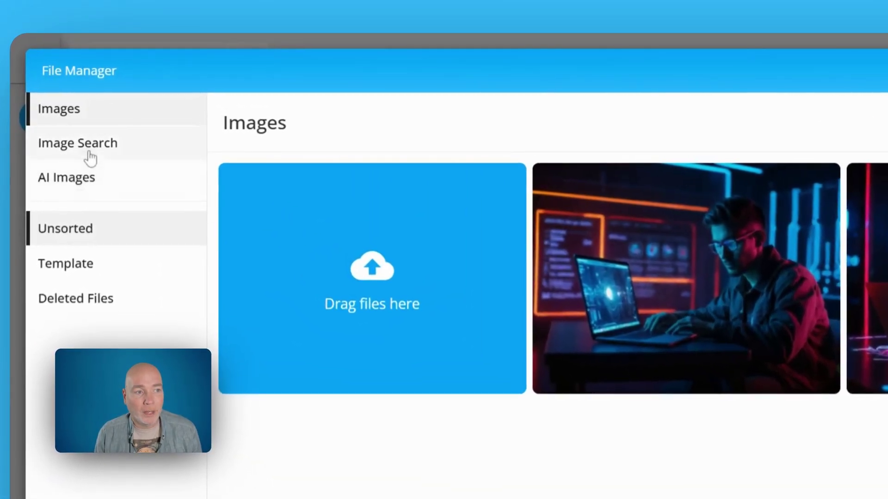
left_click(89, 154)
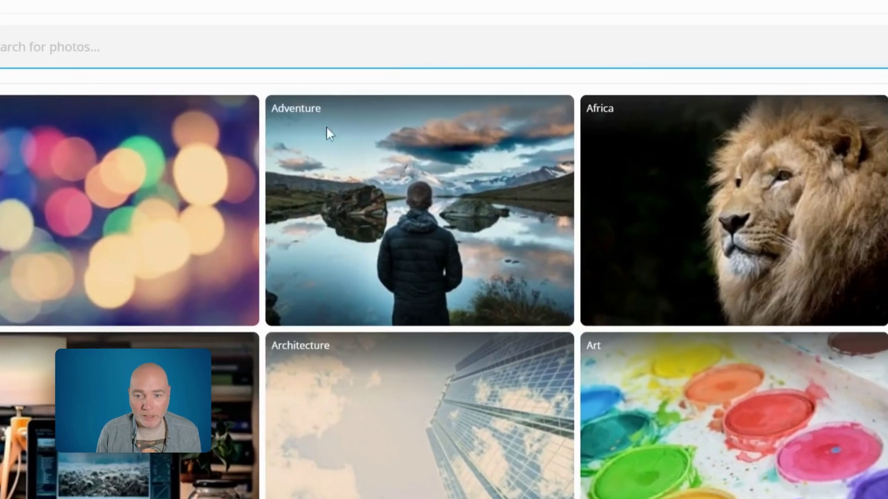
left_click(30, 212)
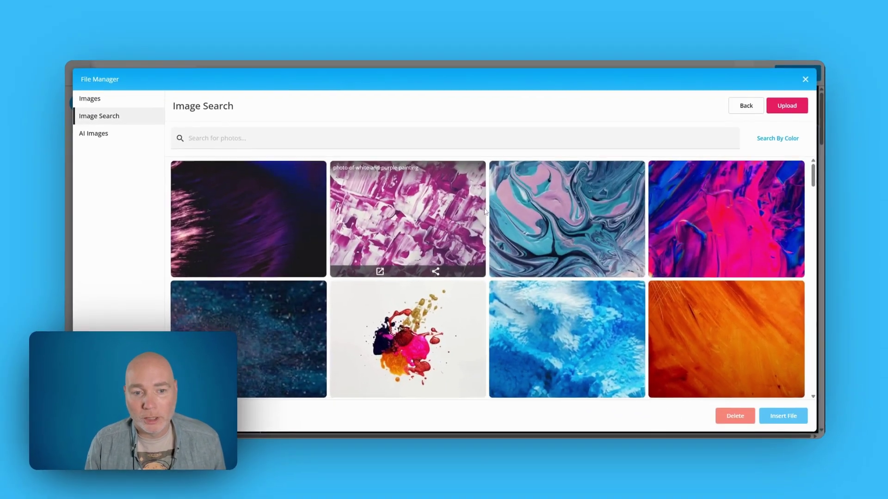
scroll(485, 212, "down", 3)
scroll(484, 211, "down", 3)
scroll(484, 211, "up", 3)
left_click(453, 139)
type("fdgdfg")
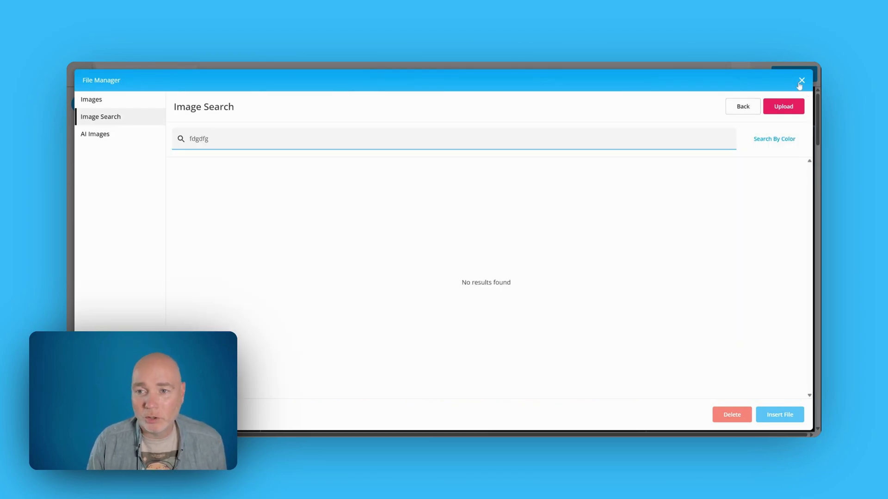
Close the File Manager and scroll through the MJD Web Design page in the editor.
left_click(802, 80)
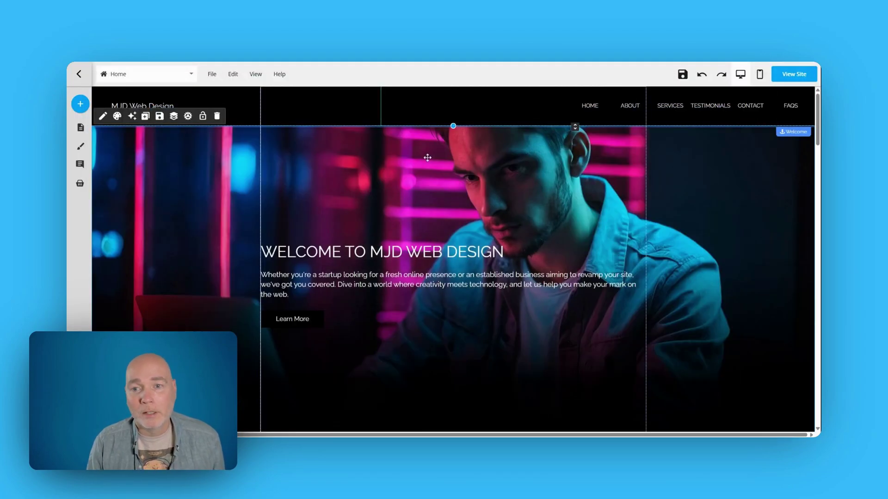
scroll(427, 158, "down", 15)
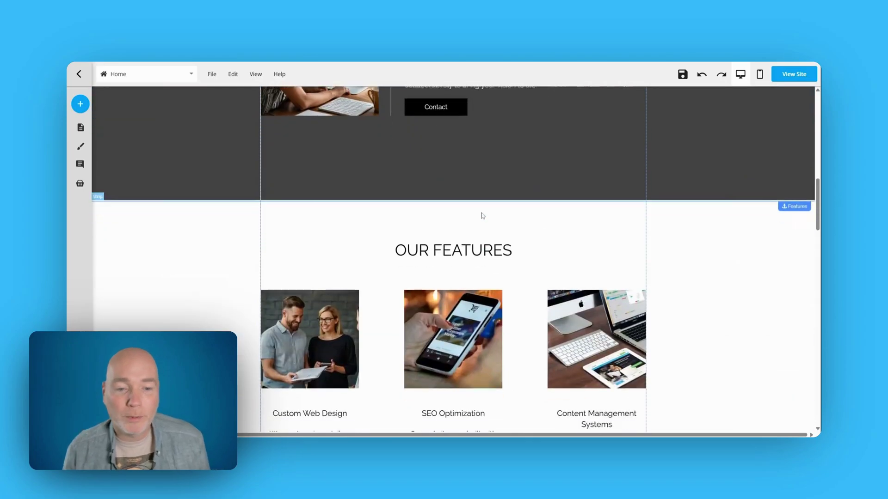
scroll(483, 216, "down", 4)
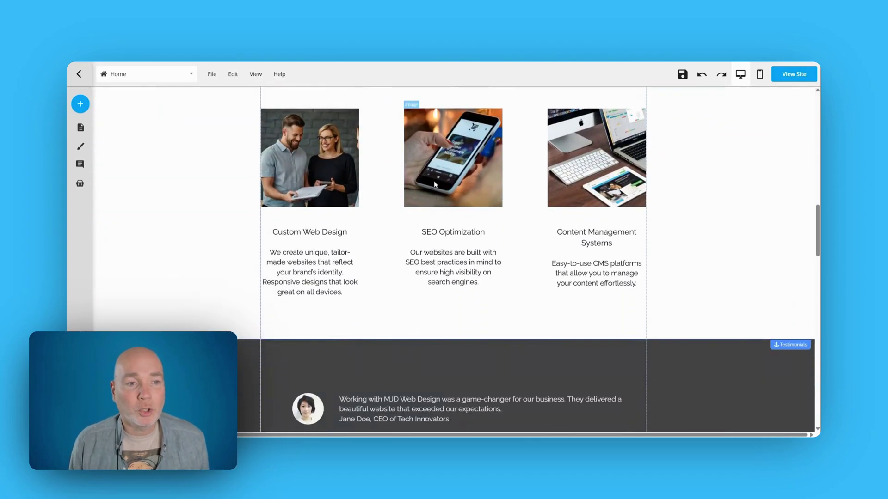
scroll(476, 239, "up", 9)
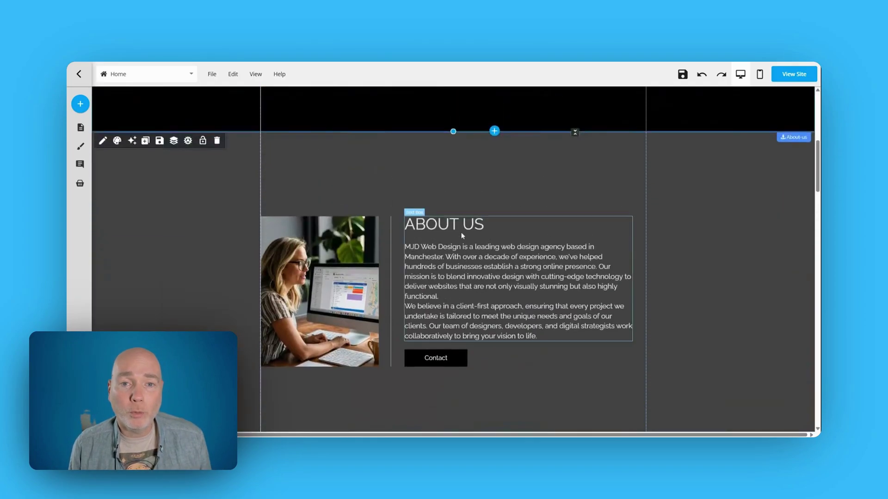
scroll(461, 235, "up", 6)
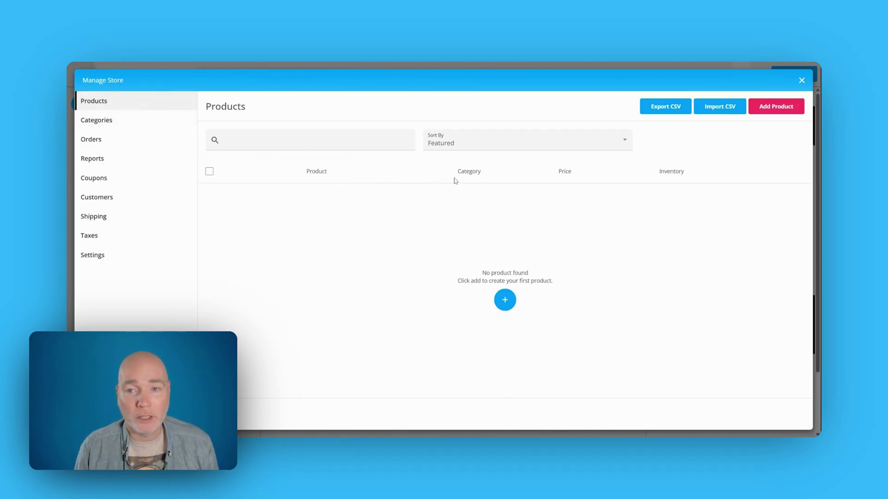
Add a new store product with Digital Delivery on, dismissing the download-link file picker.
left_click(501, 298)
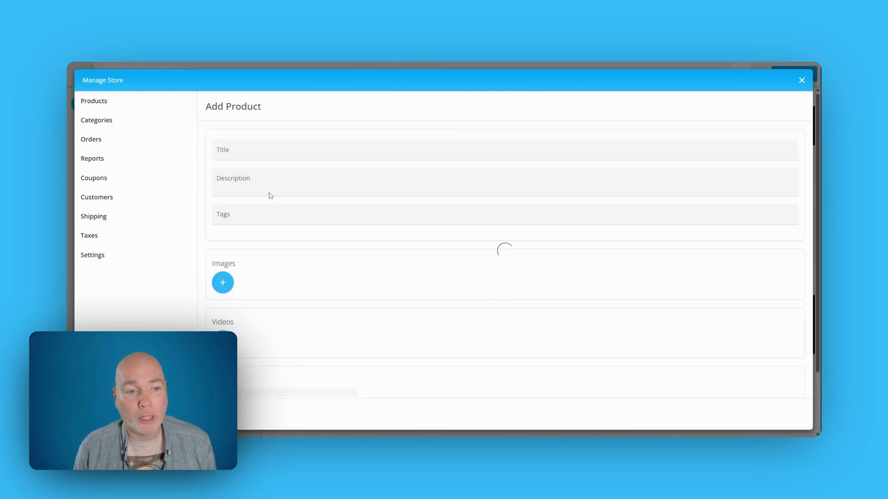
scroll(274, 206, "down", 4)
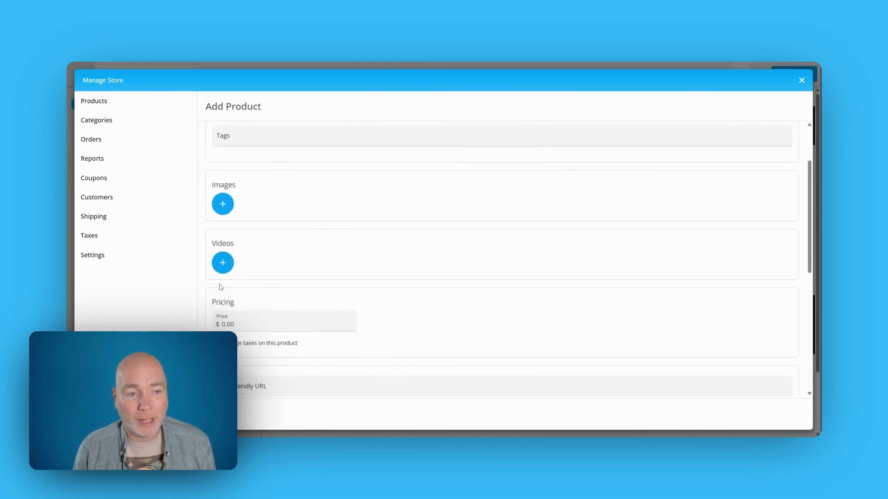
scroll(297, 265, "down", 5)
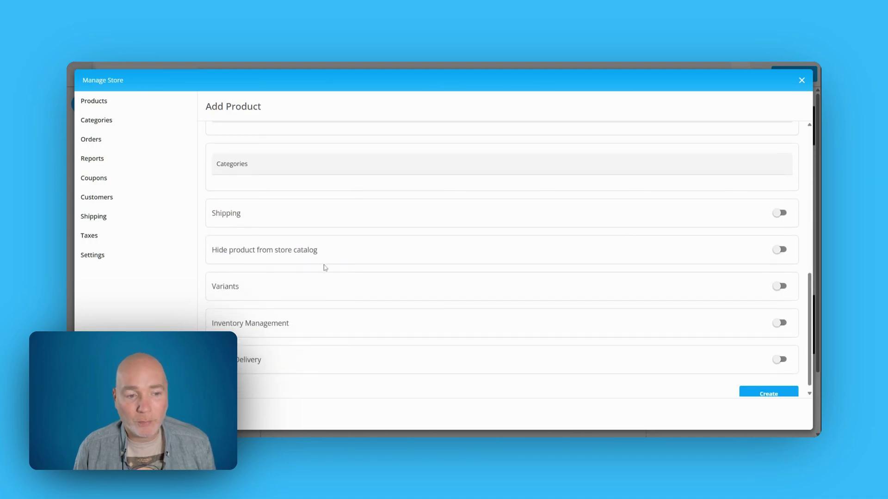
scroll(301, 296, "down", 1)
left_click(783, 353)
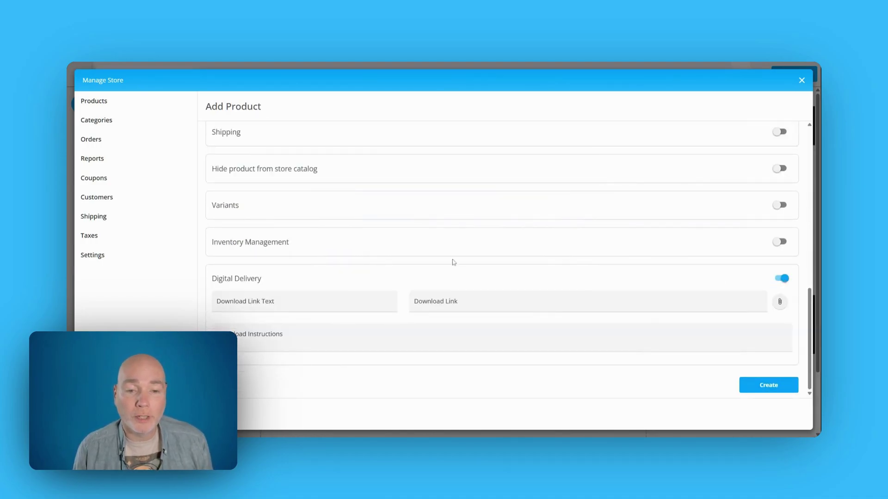
left_click(503, 300)
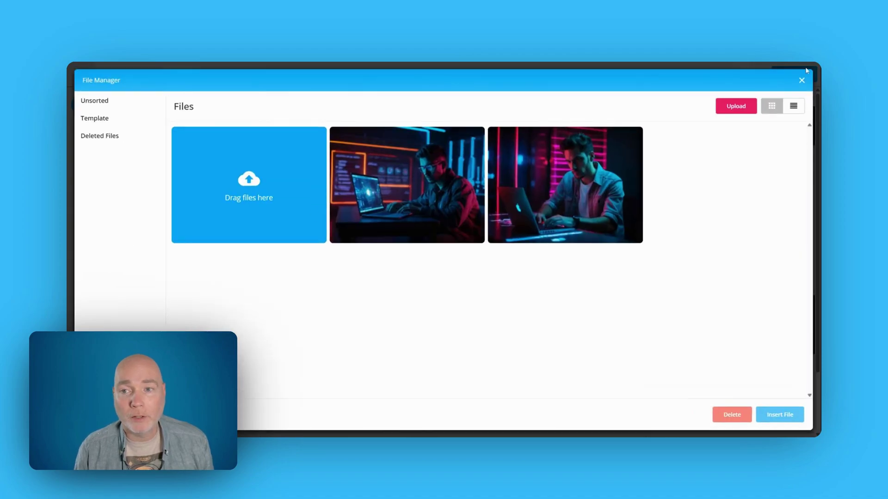
left_click(799, 85)
scroll(418, 263, "up", 10)
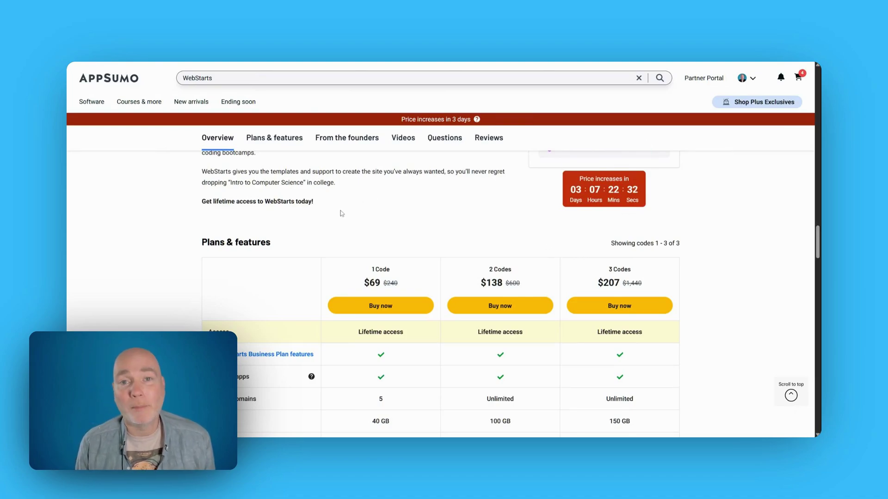
Scroll AppSumo's WebStarts Plans & features table, marking the missing White label feature for 2 Codes.
scroll(340, 210, "down", 1)
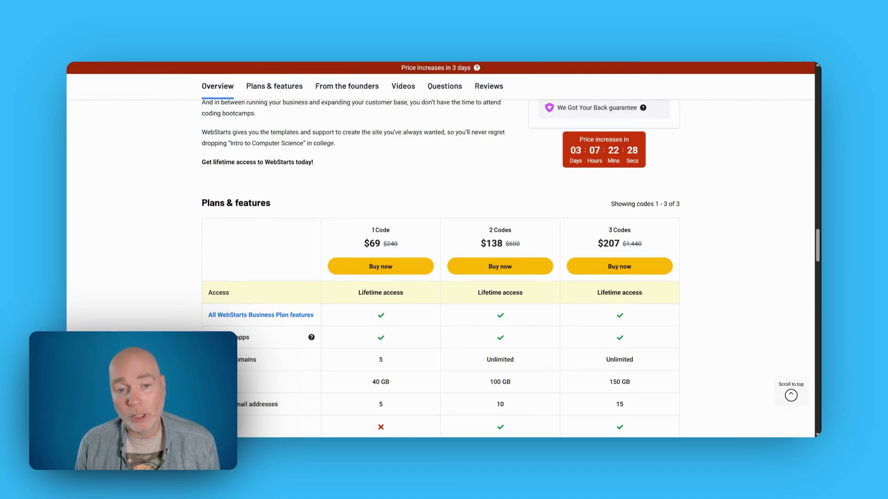
scroll(511, 237, "down", 1)
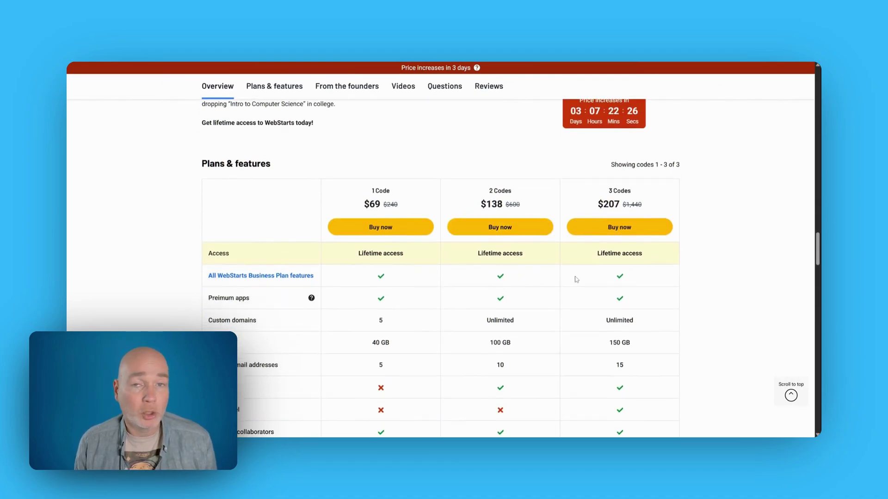
scroll(573, 280, "down", 1)
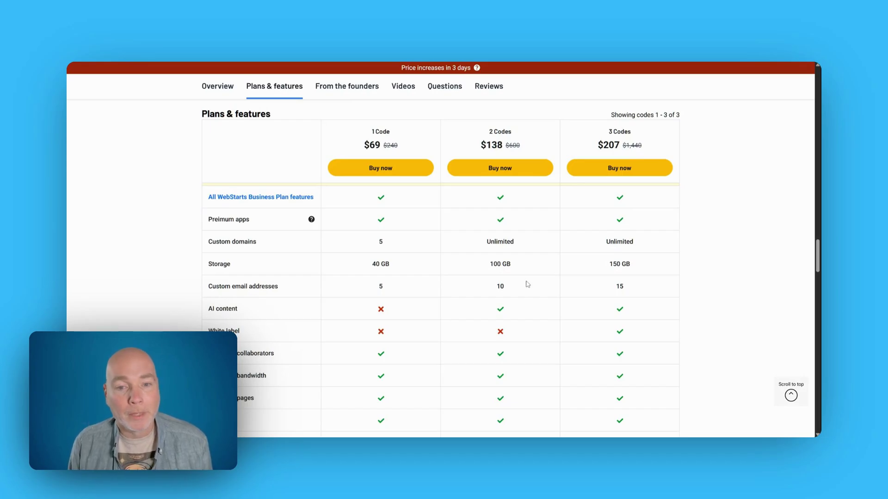
scroll(530, 300, "down", 1)
scroll(486, 152, "up", 1)
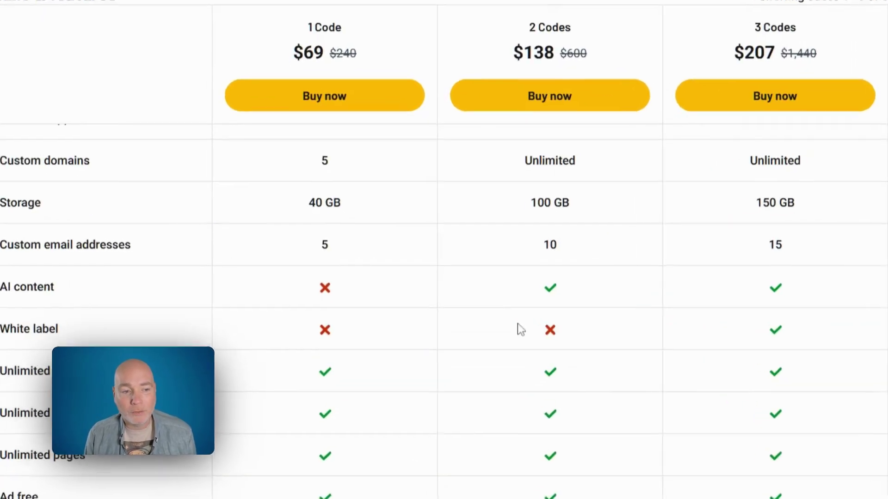
left_click_drag(483, 290, 526, 296)
left_click(591, 339)
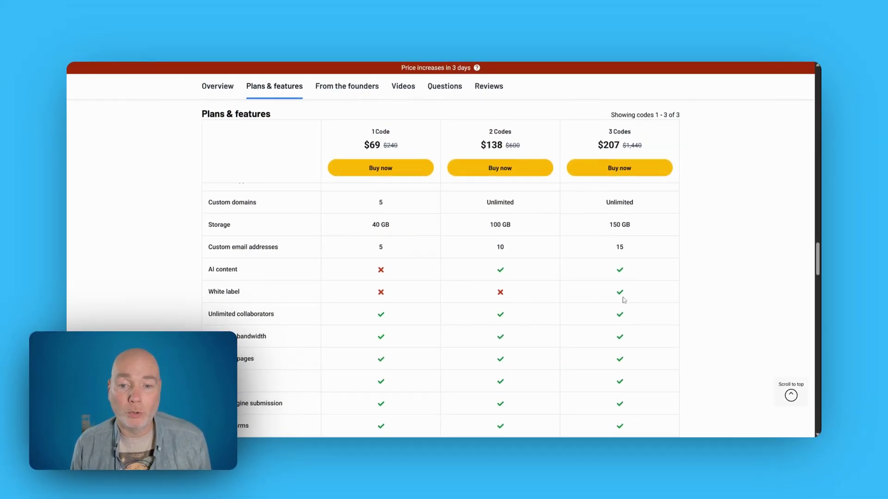
scroll(625, 299, "down", 6)
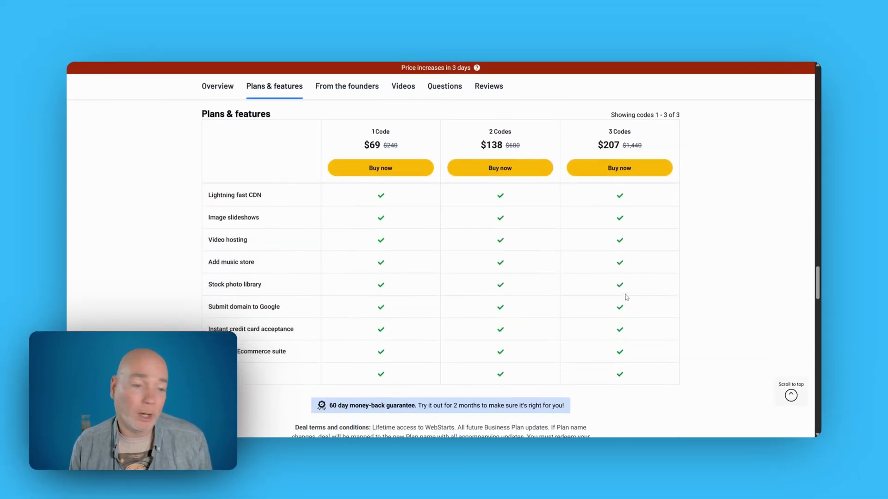
scroll(627, 296, "up", 6)
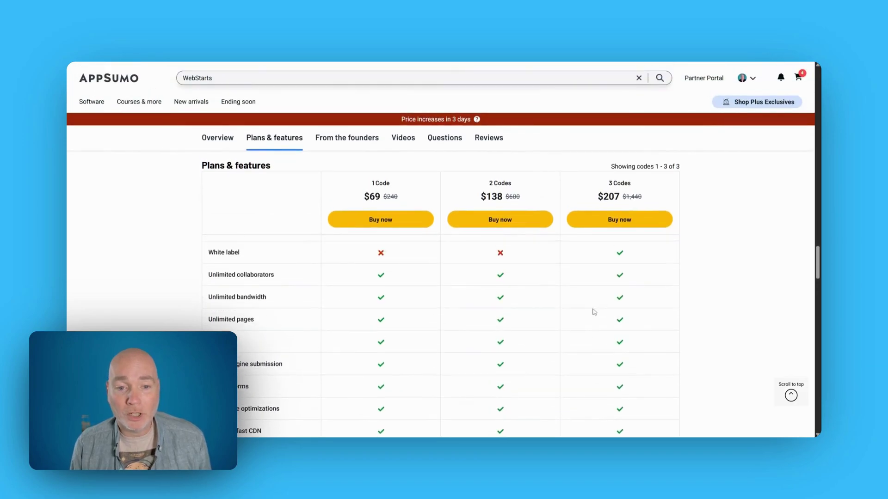
scroll(594, 312, "up", 1)
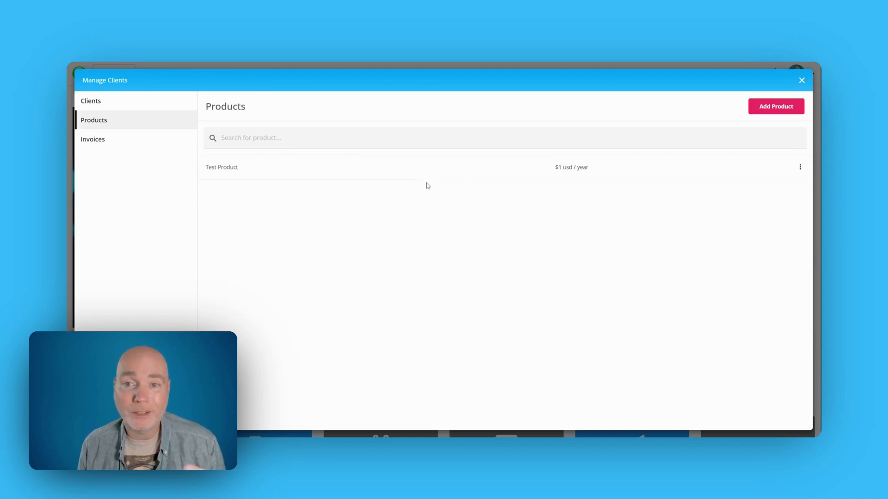
Cancel a new client product, view the client invoices, and close Manage Clients.
left_click(778, 110)
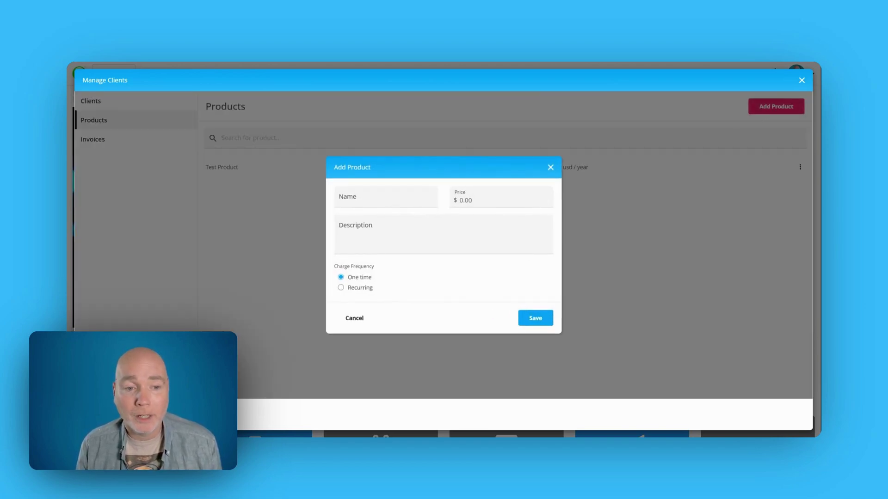
left_click(550, 168)
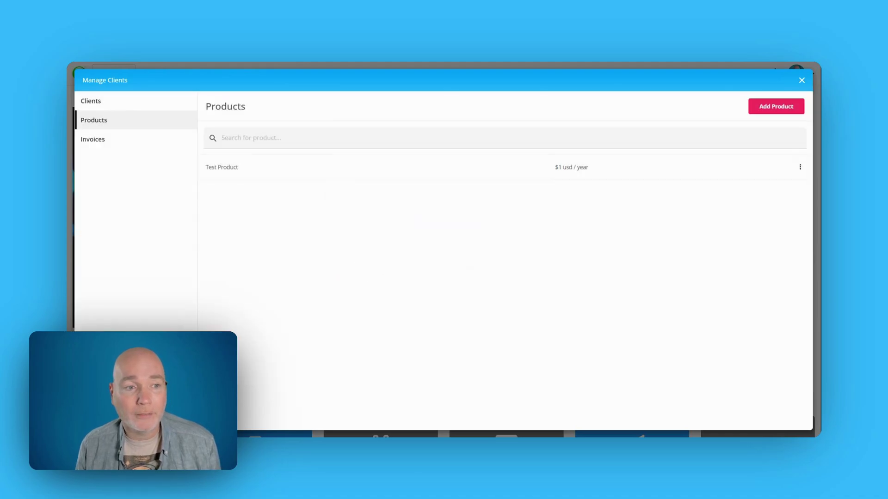
left_click(117, 141)
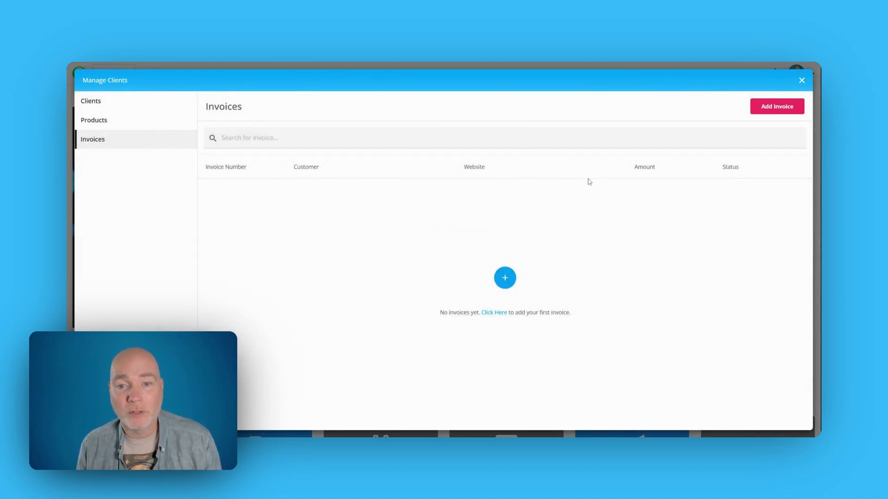
key("Escape")
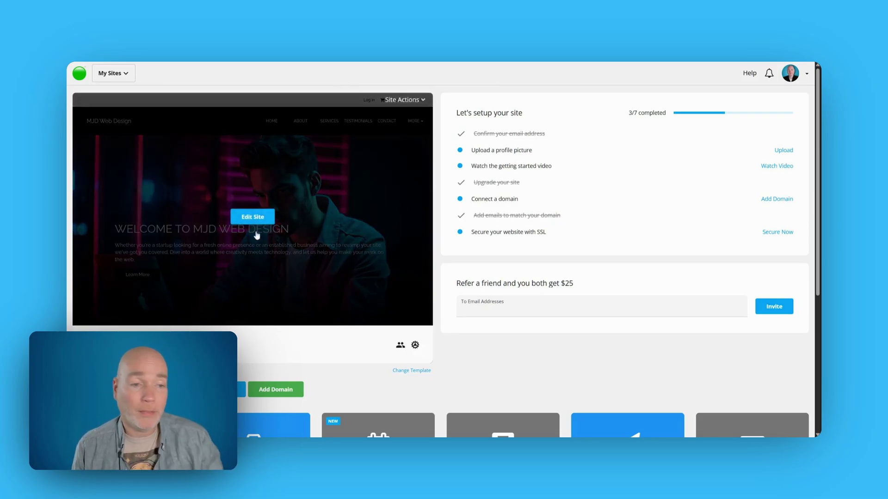
scroll(260, 238, "down", 5)
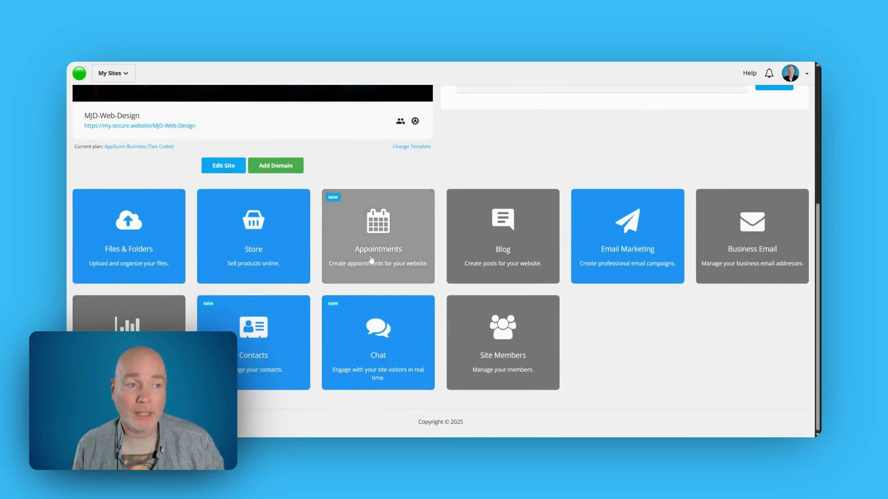
scroll(372, 260, "up", 5)
scroll(430, 291, "up", 1)
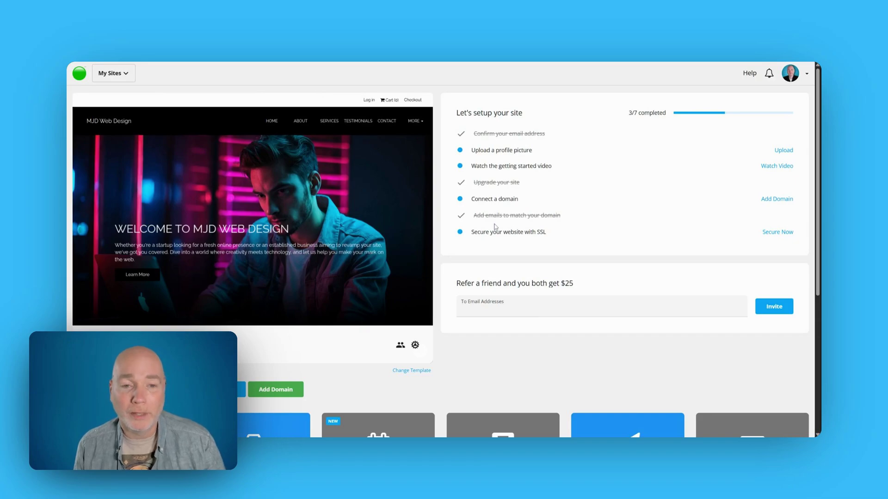
mouse_move(357, 254)
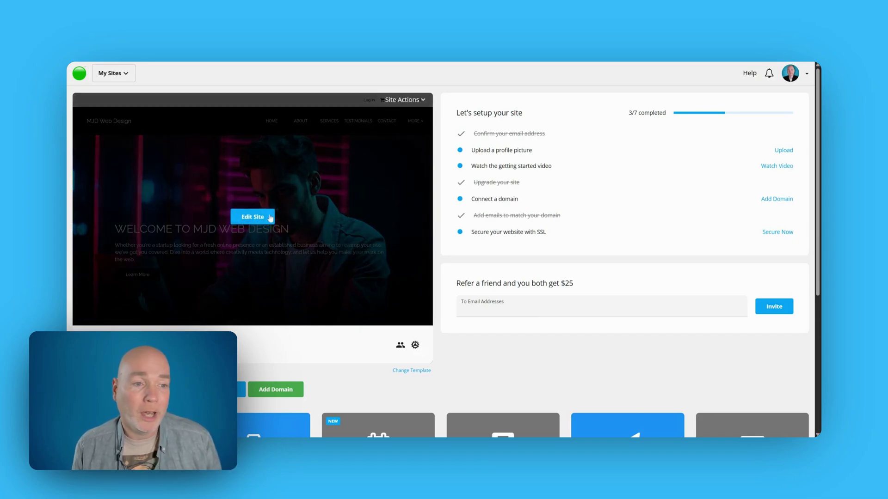
scroll(329, 245, "down", 3)
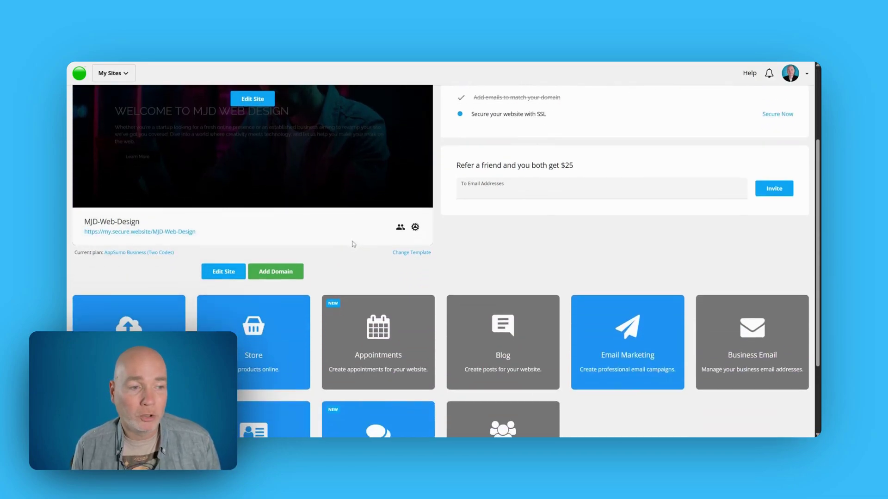
scroll(365, 250, "up", 3)
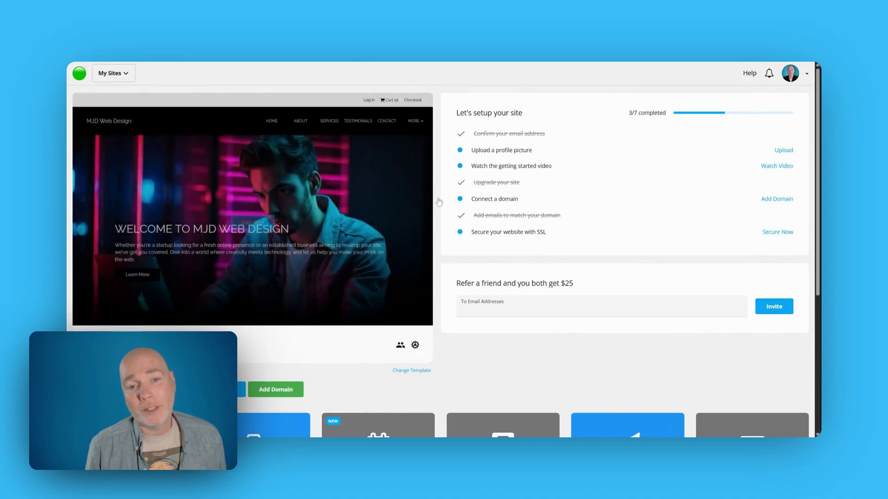